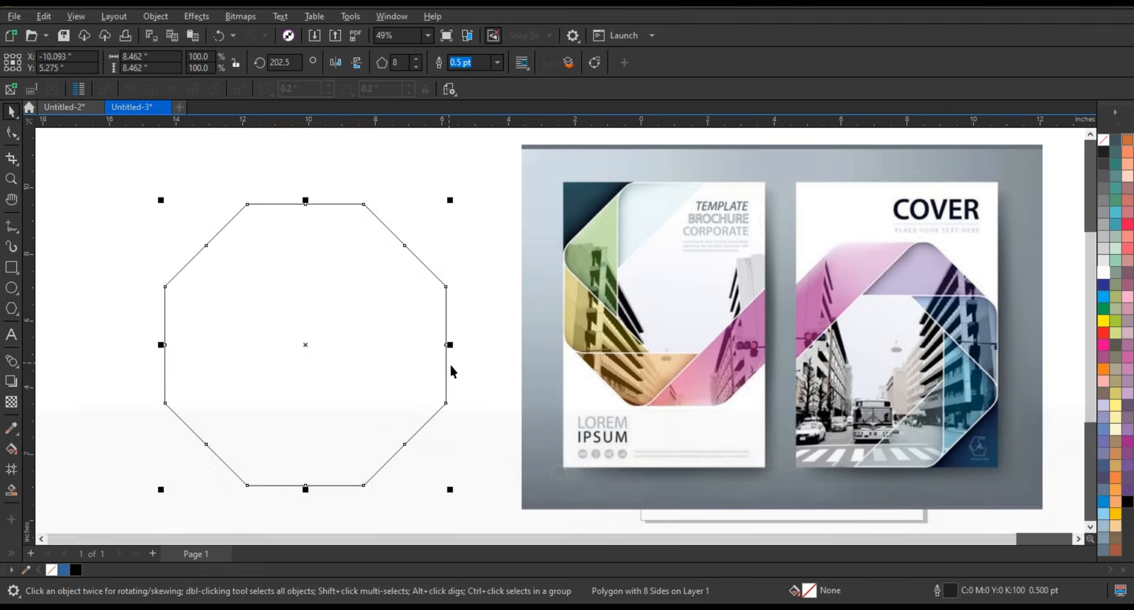
# Set the octagon's outline width to 8 pt
pyautogui.click(497, 62)
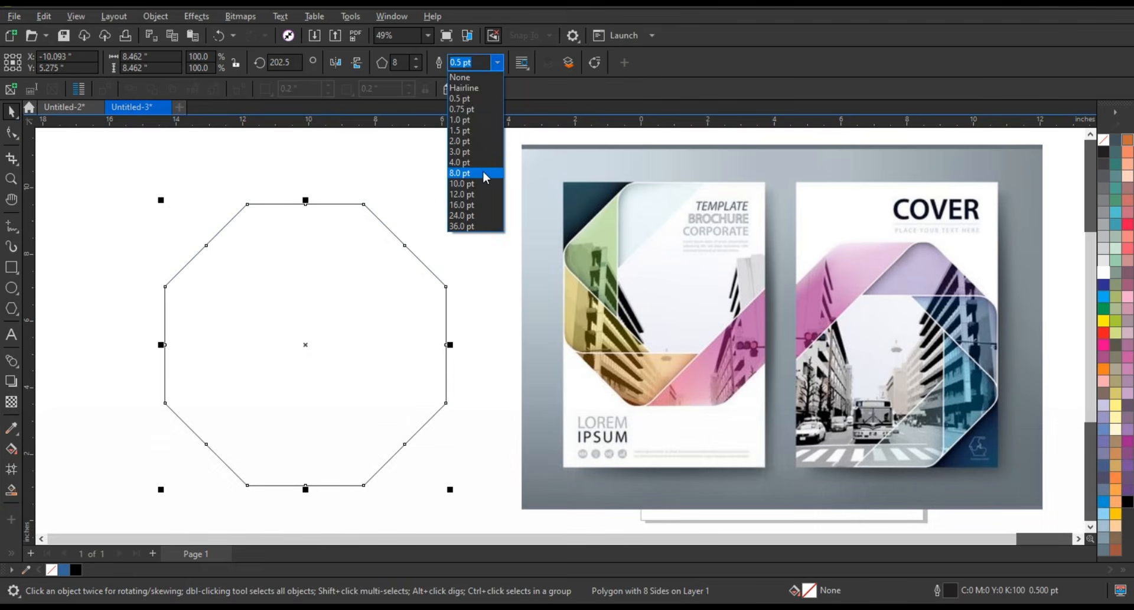
pyautogui.click(484, 176)
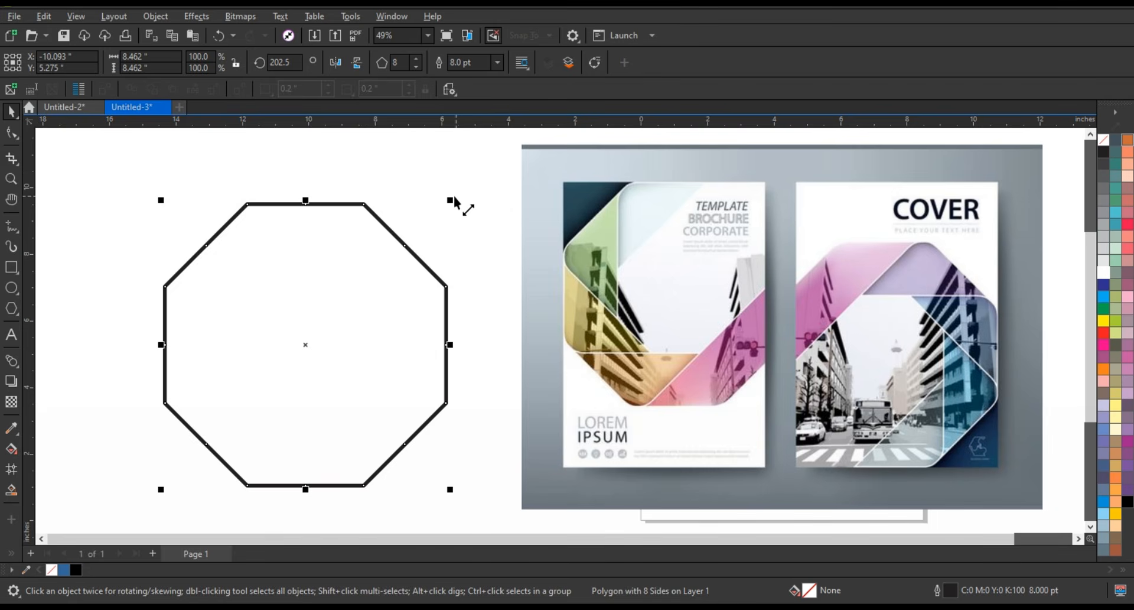
# Draw a vertical line about 8.8 inches long through the octagon's upper-left and lower-left vertices, with a 3 pt outline
pyautogui.moveTo(197, 201); pyautogui.dragTo(678, 483)
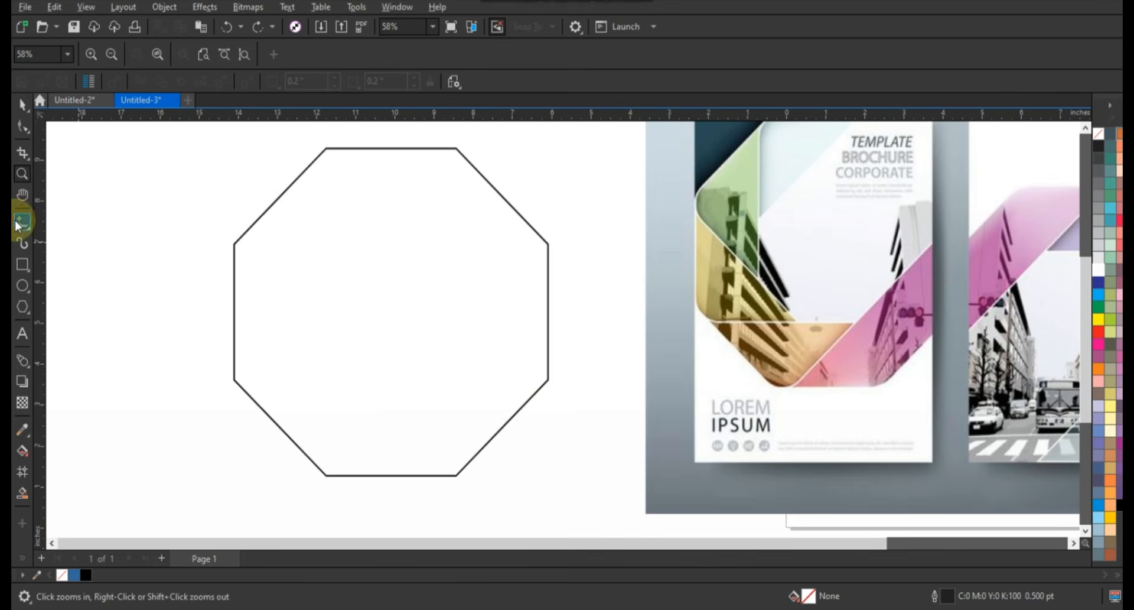
pyautogui.click(21, 223)
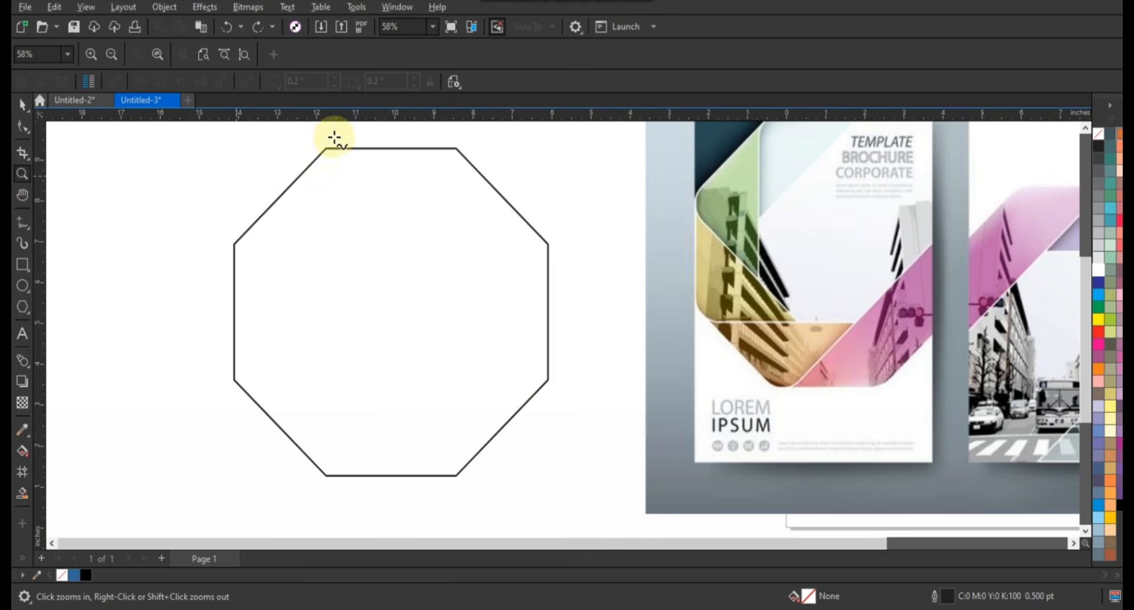
pyautogui.click(326, 133)
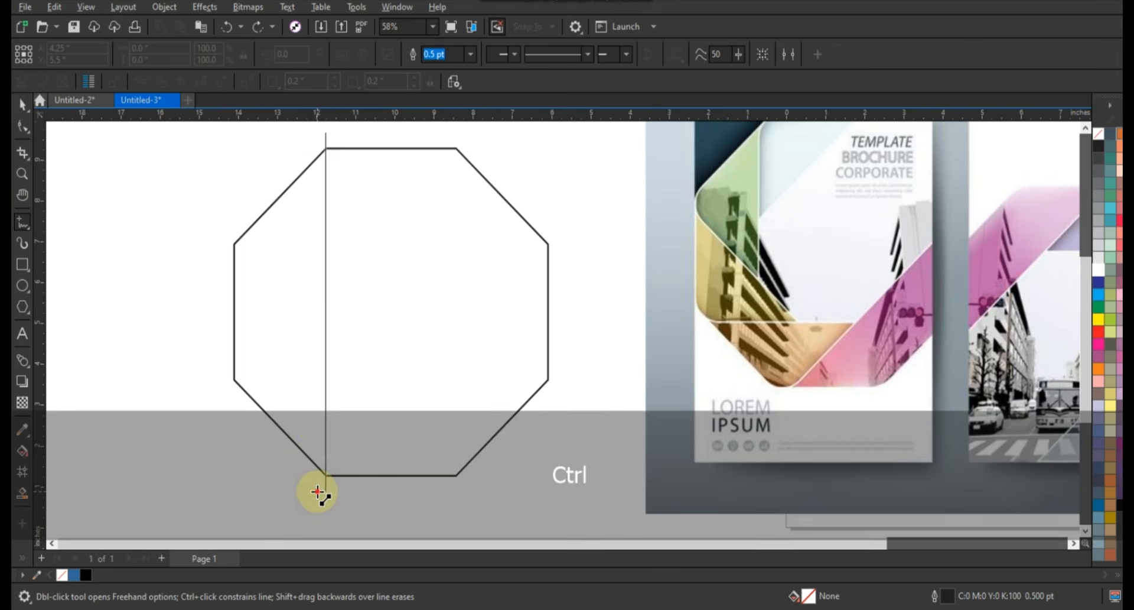
pyautogui.click(317, 492)
pyautogui.click(22, 105)
pyautogui.click(470, 55)
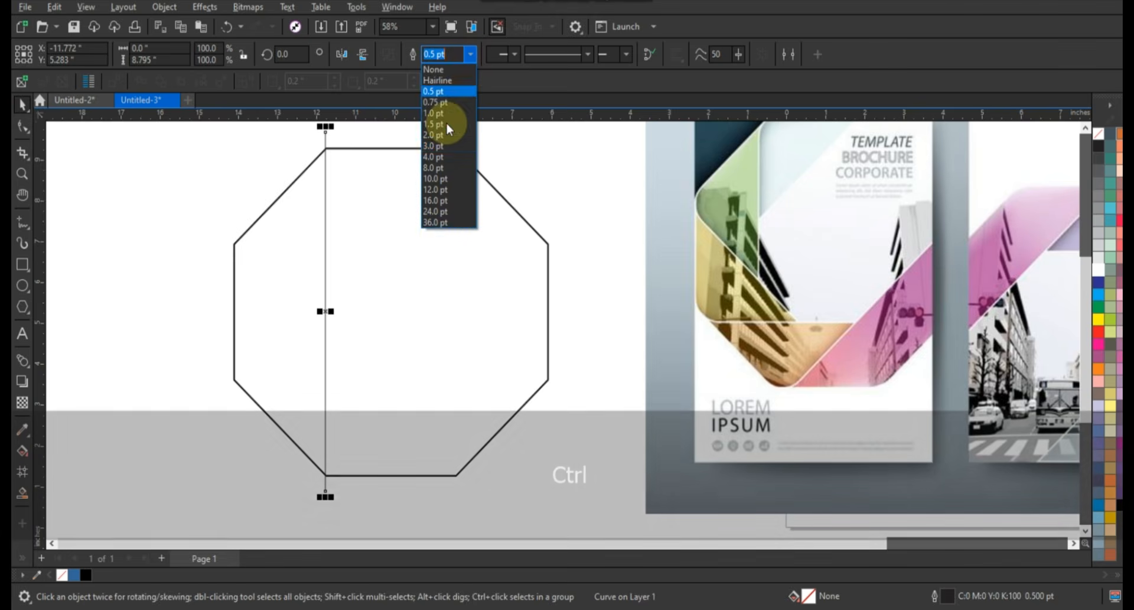
pyautogui.click(434, 145)
# Lengthen the vertical line equally at both ends and place a copy through the octagon's upper-right and lower-right vertices
pyautogui.scroll(-1, 412, 293)
pyautogui.moveTo(354, 176); pyautogui.dragTo(354, 153)
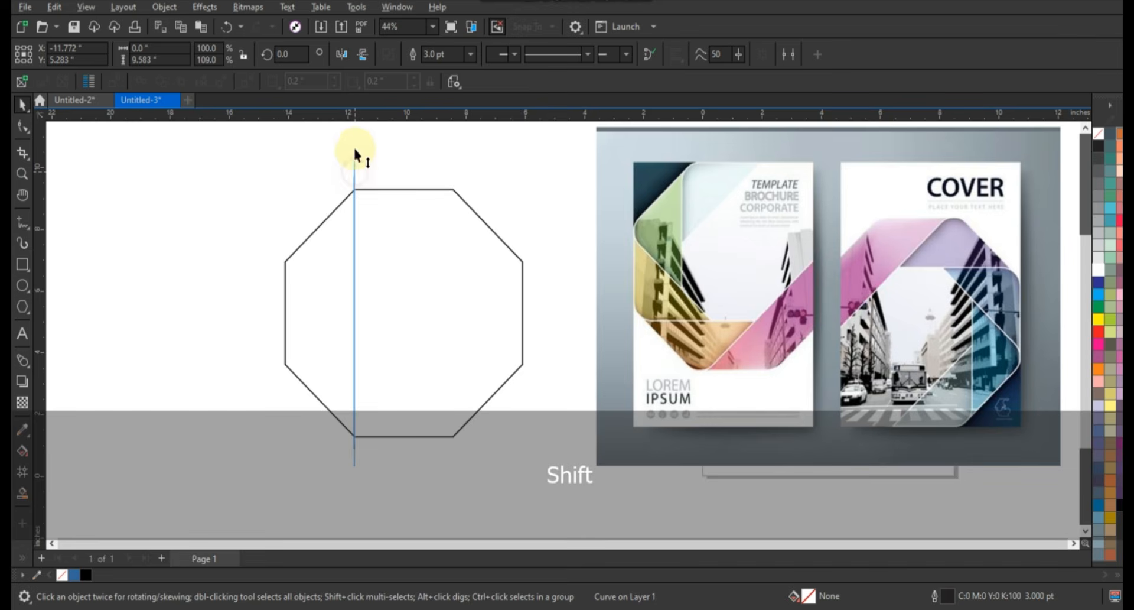
pyautogui.moveTo(354, 249); pyautogui.dragTo(454, 263)
pyautogui.rightClick(454, 264)
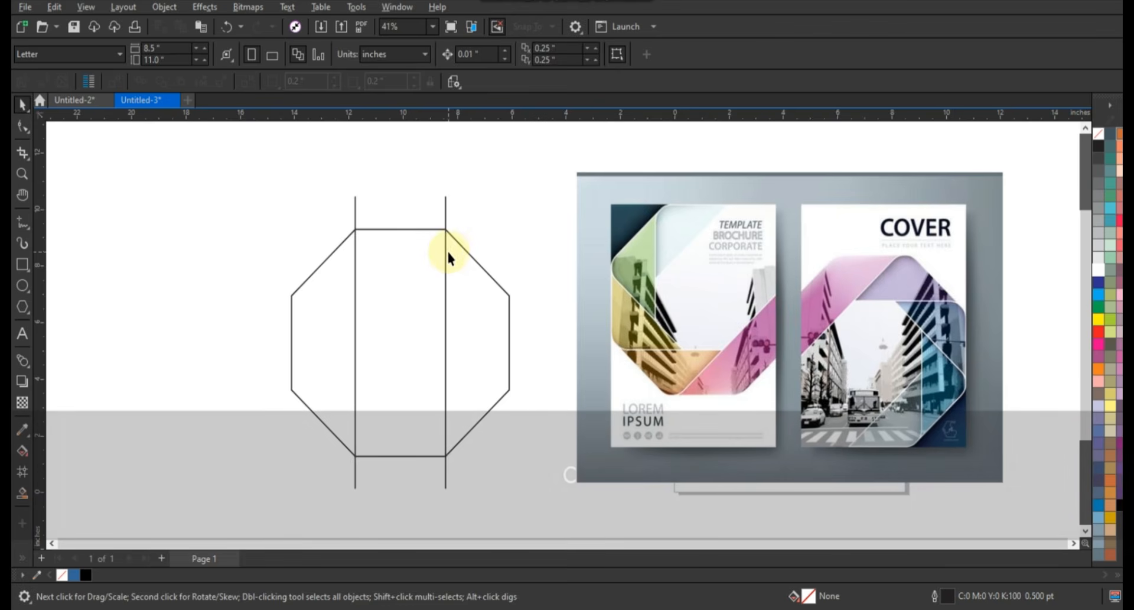
# Combine the two vertical lines and make a copy rotated 90° that crosses the octagon horizontally
pyautogui.click(443, 250)
pyautogui.click(444, 256)
pyautogui.click(444, 210)
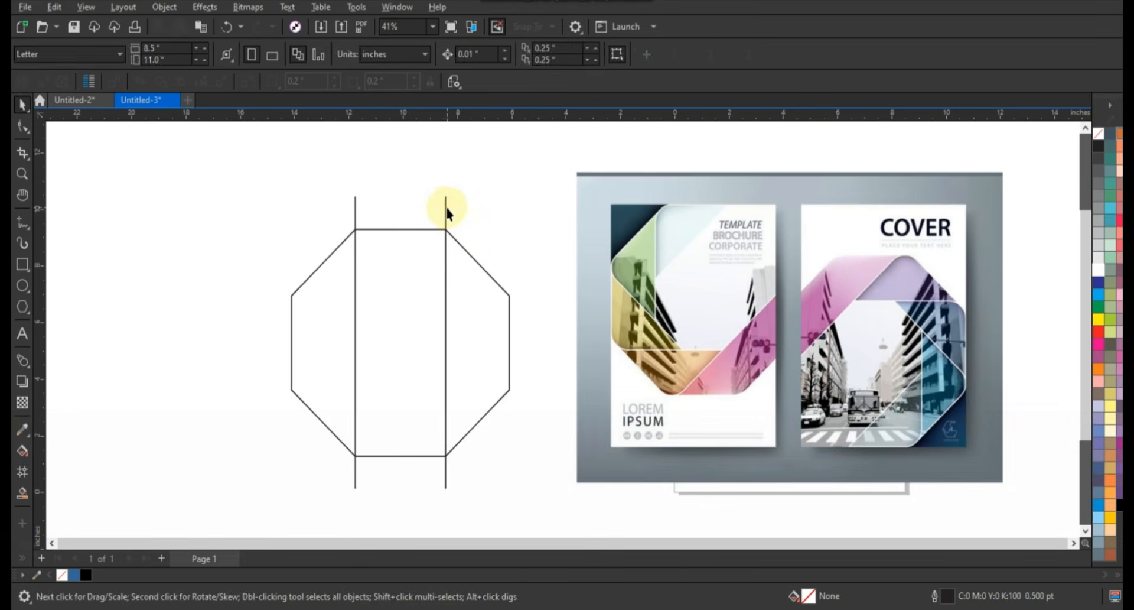
pyautogui.click(444, 214)
pyautogui.click(444, 212)
pyautogui.moveTo(453, 195); pyautogui.dragTo(504, 346)
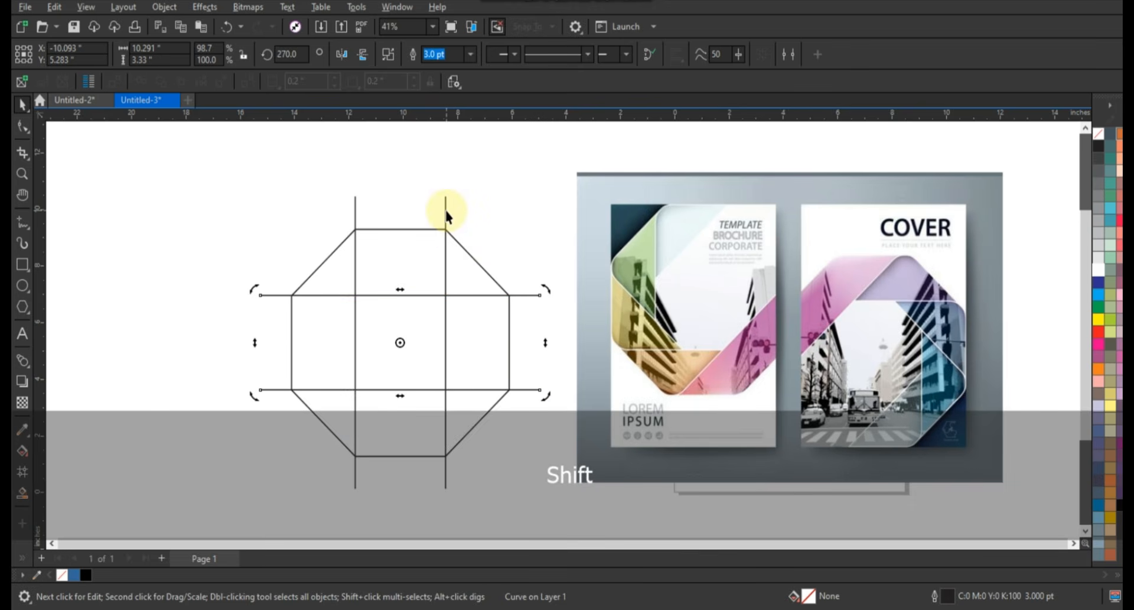
# Combine the vertical and horizontal line pairs into one curve
pyautogui.keyDown('shift'); pyautogui.click(447, 210); pyautogui.keyUp('shift')
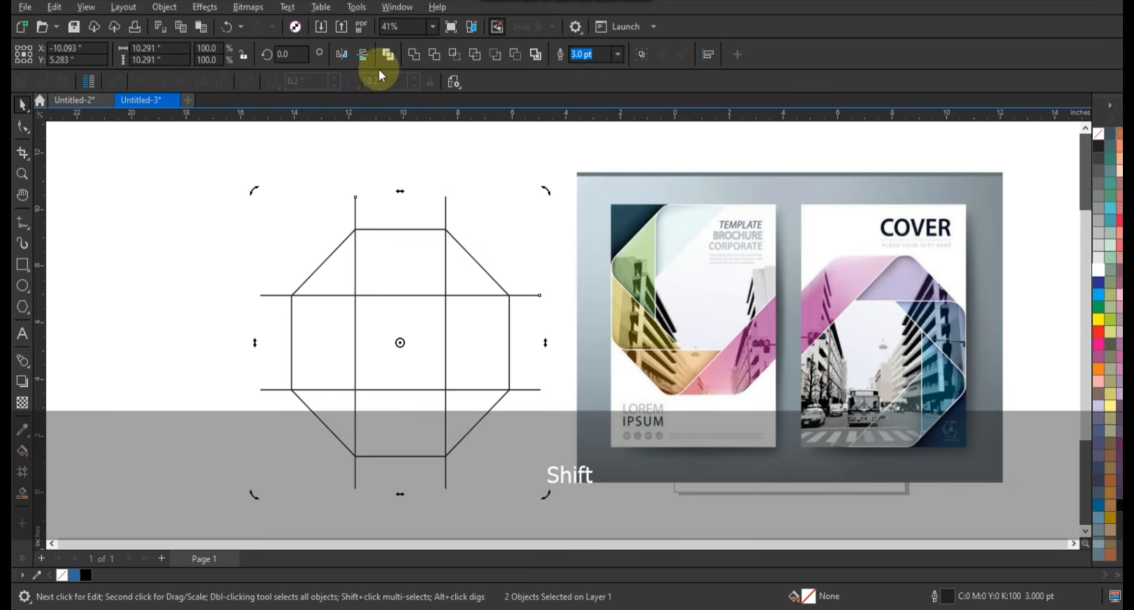
pyautogui.hotkey('ctrl', 'l')
pyautogui.click(467, 202)
# Make a copy of the line grid rotated 45° about its centre and combine it with the original grid
pyautogui.click(446, 207)
pyautogui.click(447, 206)
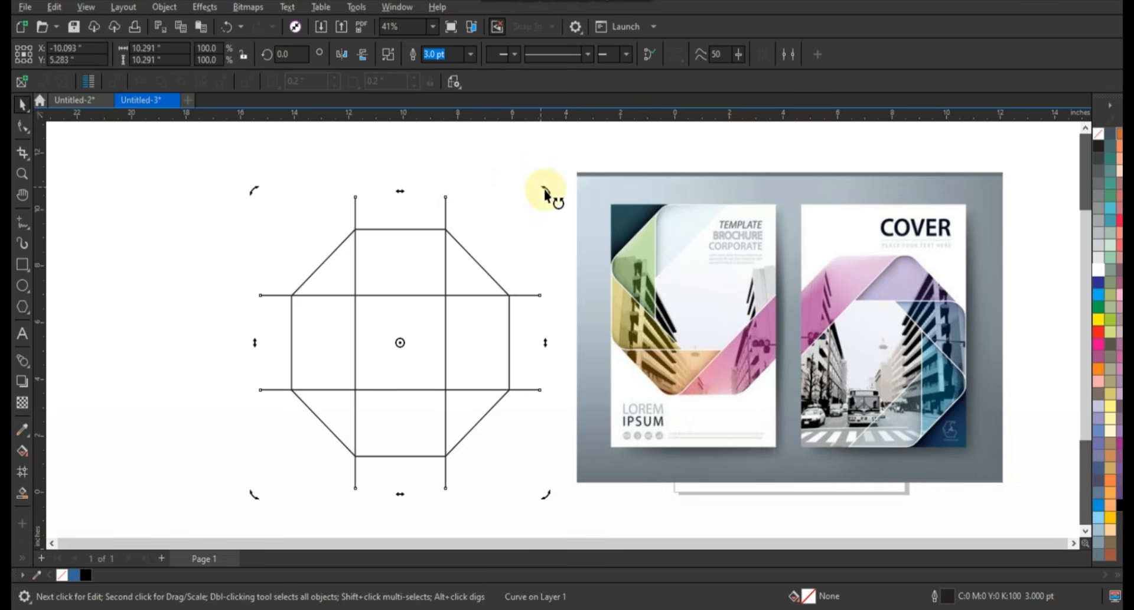
pyautogui.moveTo(545, 190); pyautogui.dragTo(553, 348)
pyautogui.keyDown('shift'); pyautogui.click(446, 201); pyautogui.keyUp('shift')
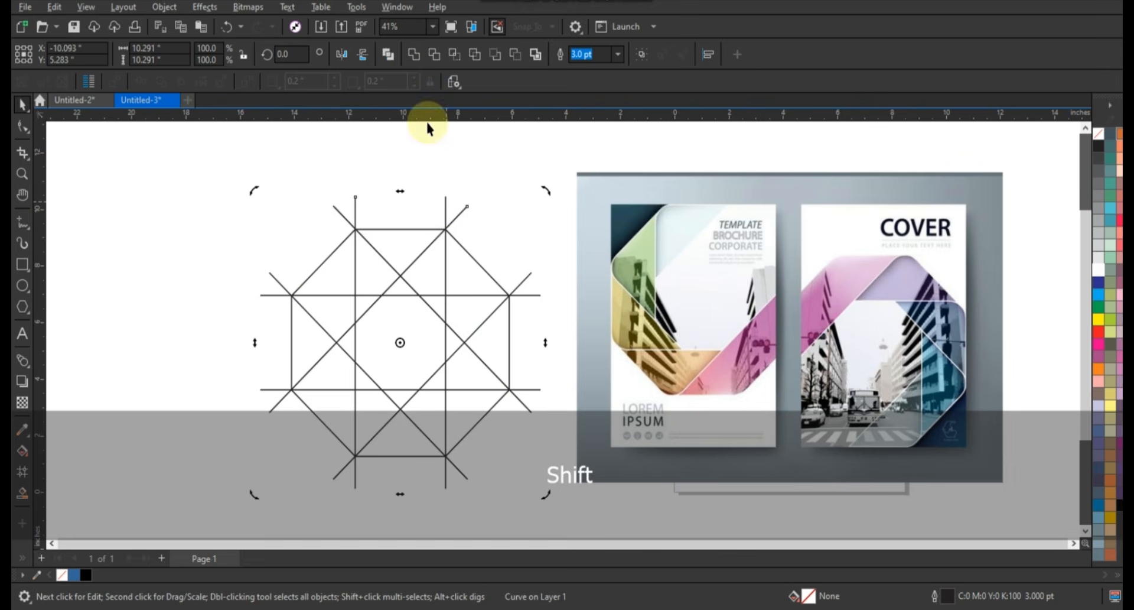
pyautogui.click(394, 60)
# Apply a fillet with a 0.71-inch radius to all corners of the octagon
pyautogui.click(456, 265)
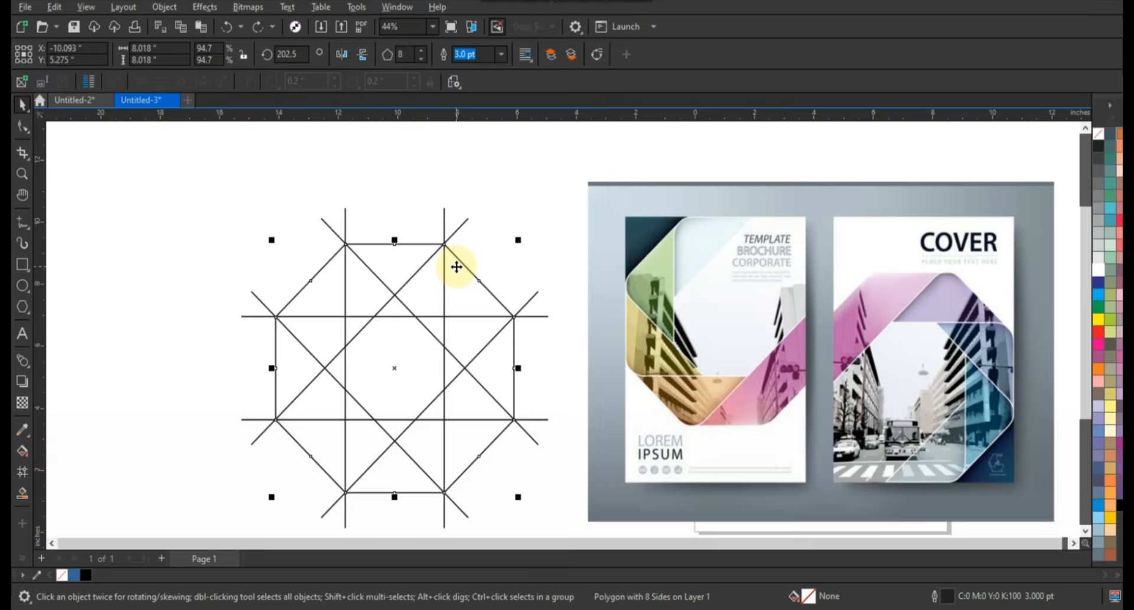
pyautogui.hotkey('shift', 'F2')
pyautogui.click(396, 6)
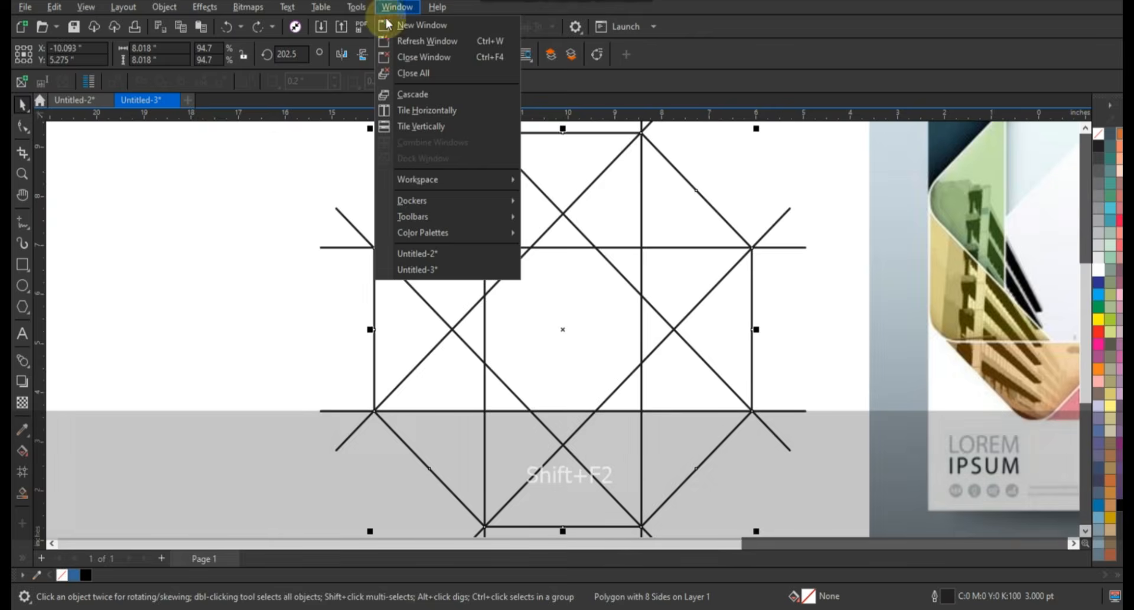
pyautogui.moveTo(424, 199)
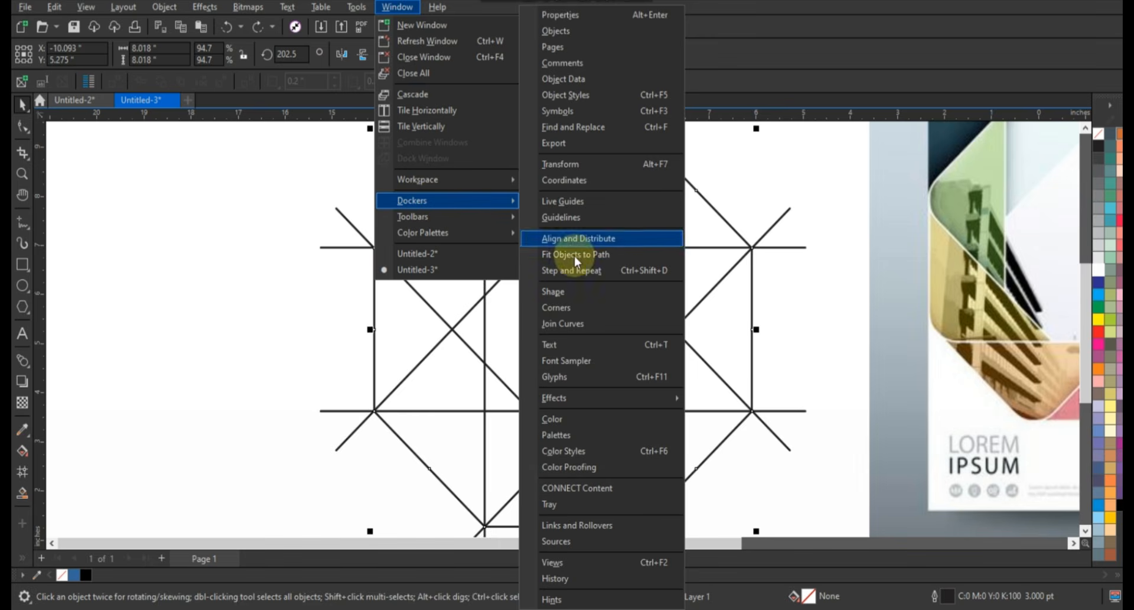
pyautogui.click(568, 308)
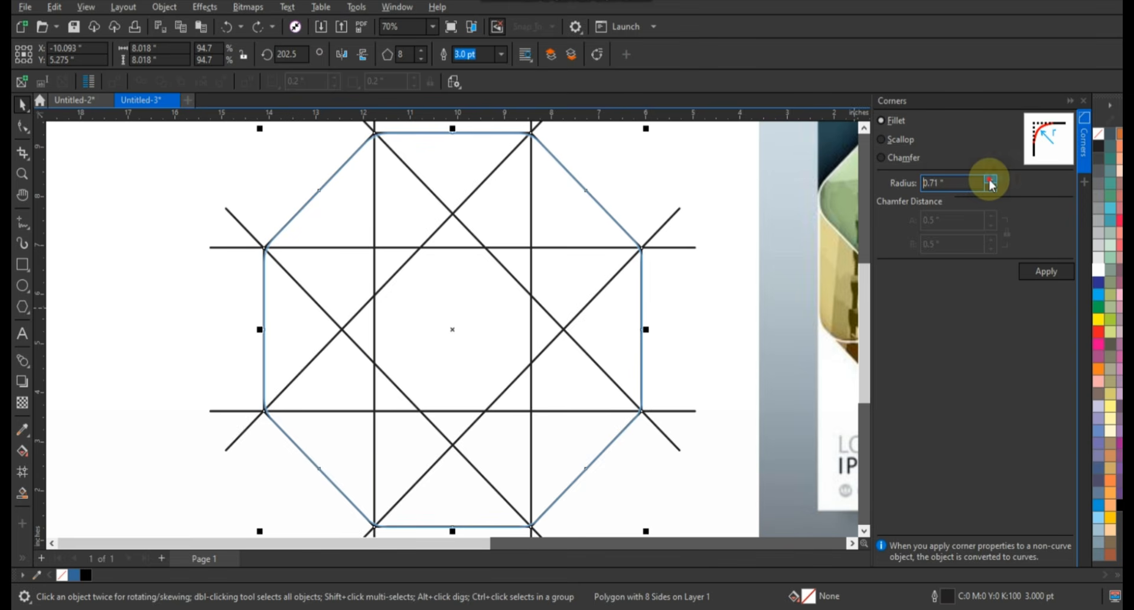
pyautogui.click(1031, 271)
pyautogui.click(731, 177)
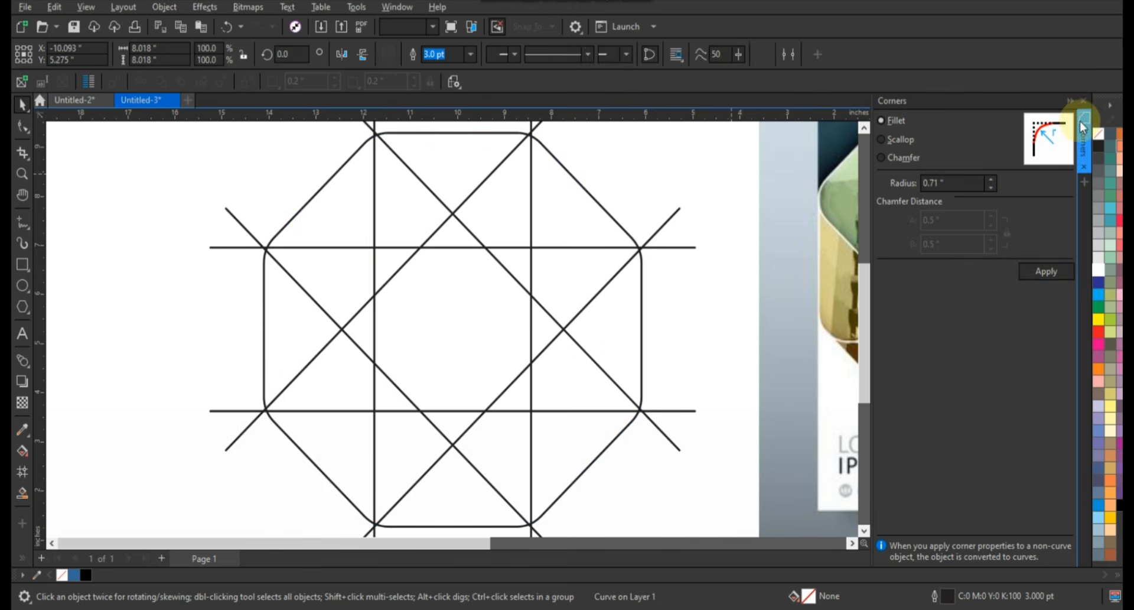
pyautogui.click(1084, 100)
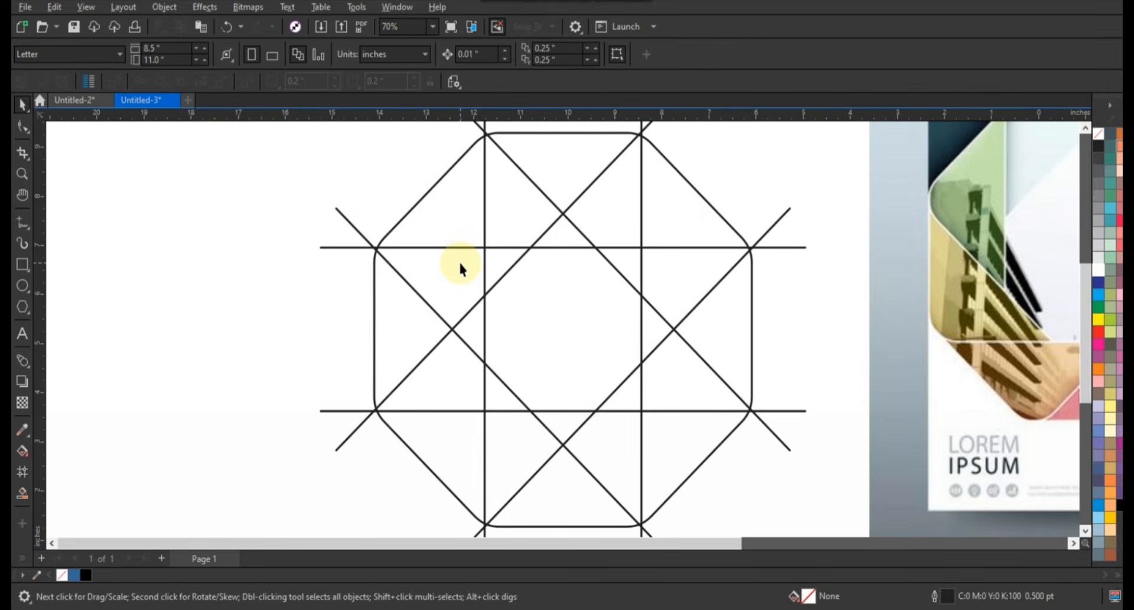
# Scale the rounded octagon slightly about its centre so its corners pass through the line crossings
pyautogui.scroll(-1, 460, 264)
pyautogui.click(679, 250)
pyautogui.scroll(-1, 683, 254)
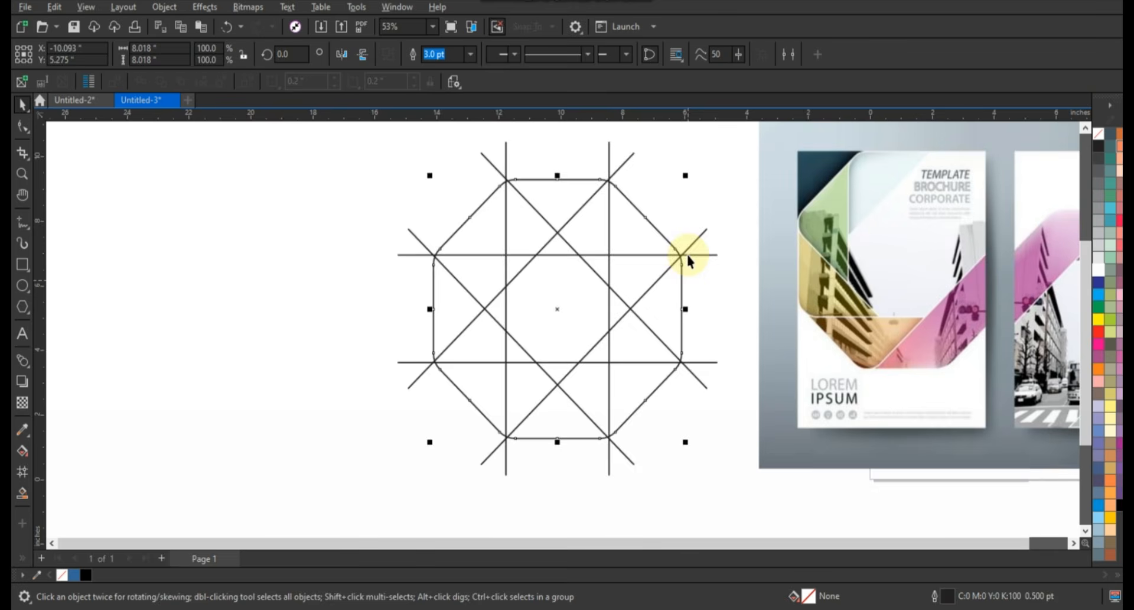
pyautogui.moveTo(688, 180); pyautogui.dragTo(705, 206)
pyautogui.click(322, 243)
# Draw a circle about 0.99 inches in diameter inside the octagon, near its upper-right vertex
pyautogui.scroll(-2, 330, 248)
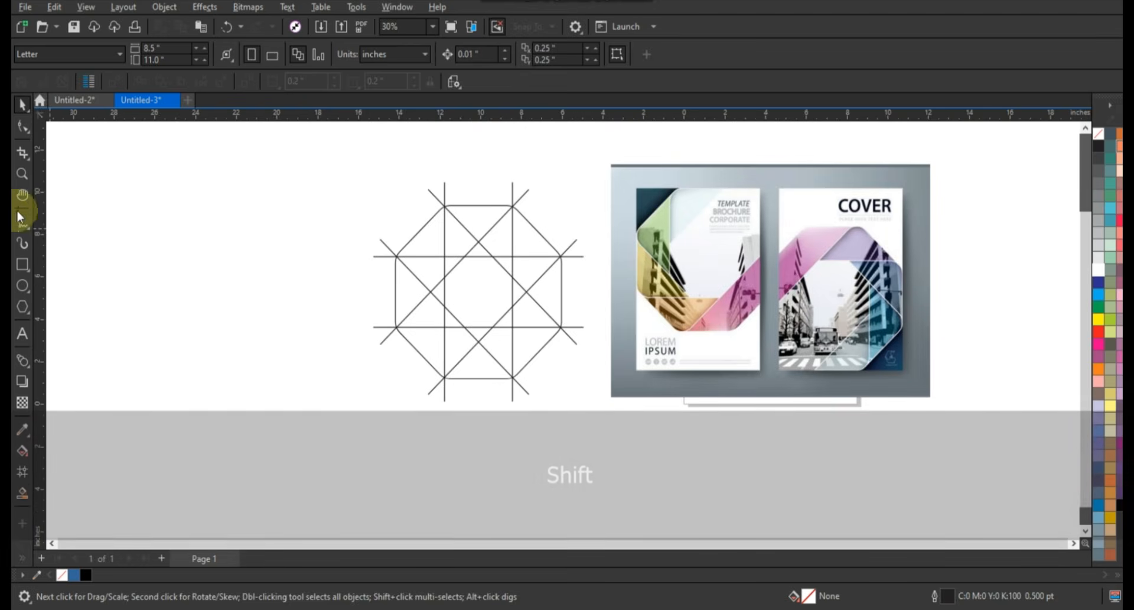
pyautogui.click(22, 173)
pyautogui.moveTo(359, 169); pyautogui.dragTo(925, 399)
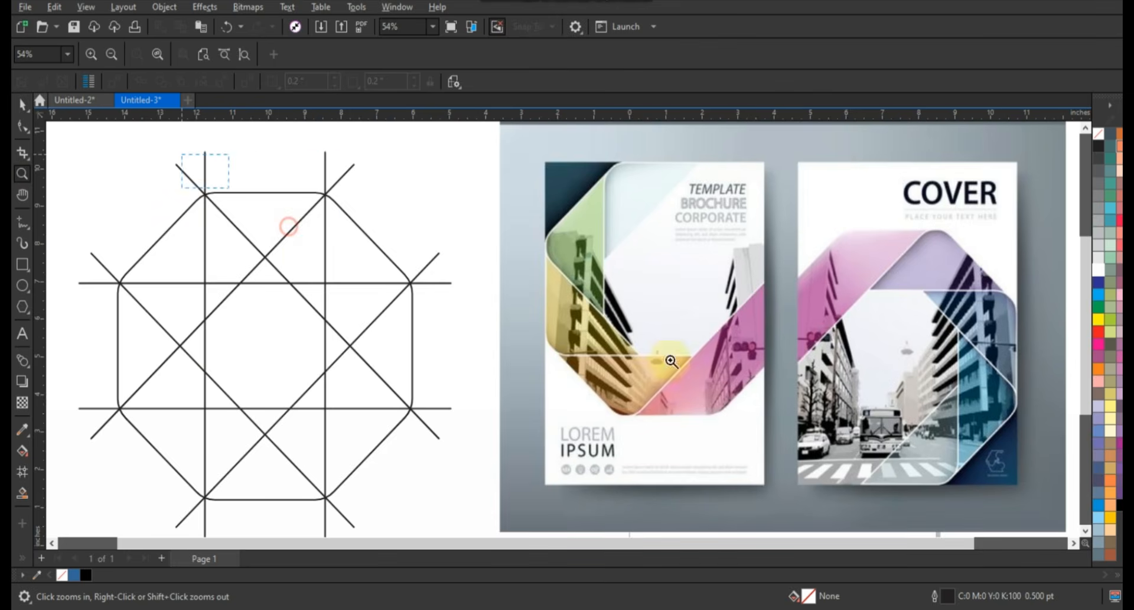
pyautogui.moveTo(671, 360); pyautogui.dragTo(752, 370)
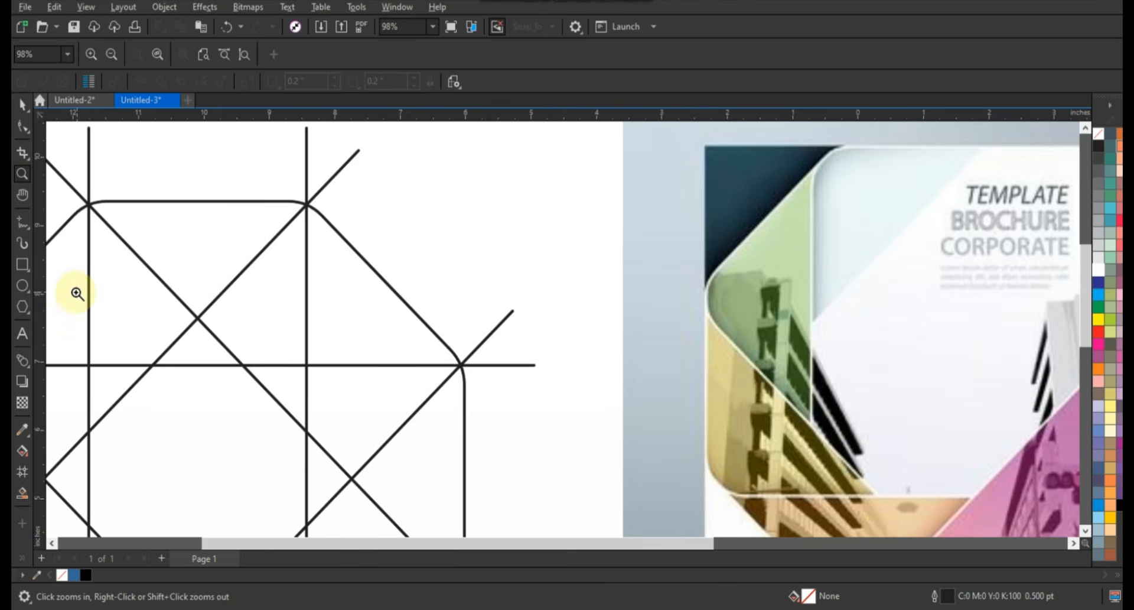
pyautogui.click(23, 287)
pyautogui.moveTo(280, 241); pyautogui.dragTo(347, 310)
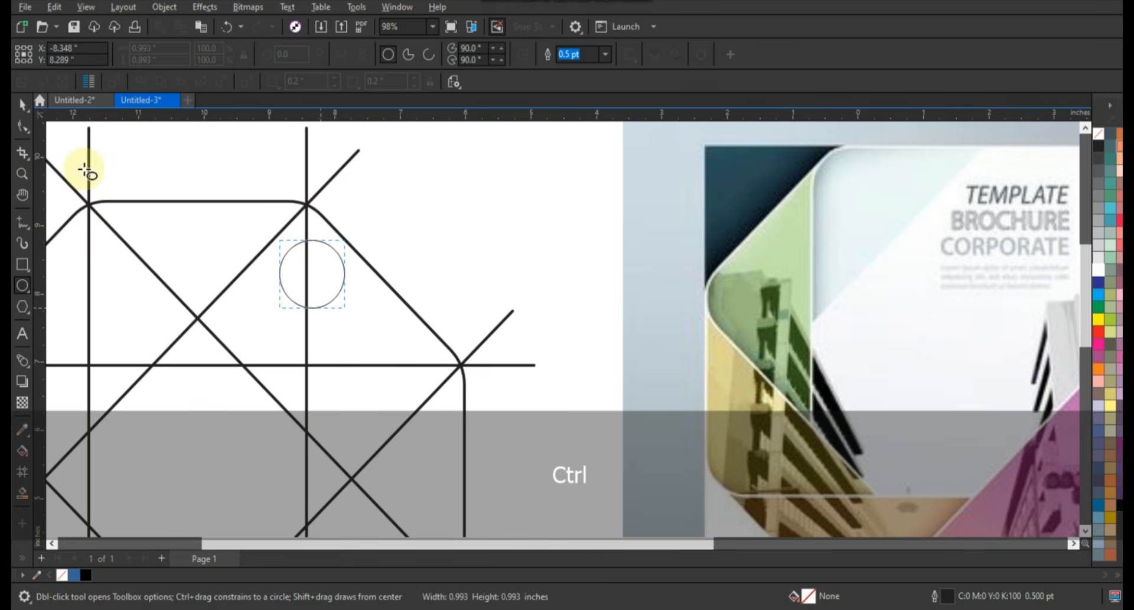
pyautogui.click(23, 105)
# Move the circle up along the vertical line so it touches both sloping lines below the octagon's upper-right vertex
pyautogui.moveTo(310, 273); pyautogui.dragTo(307, 254)
pyautogui.hotkey('shift', 'F2')
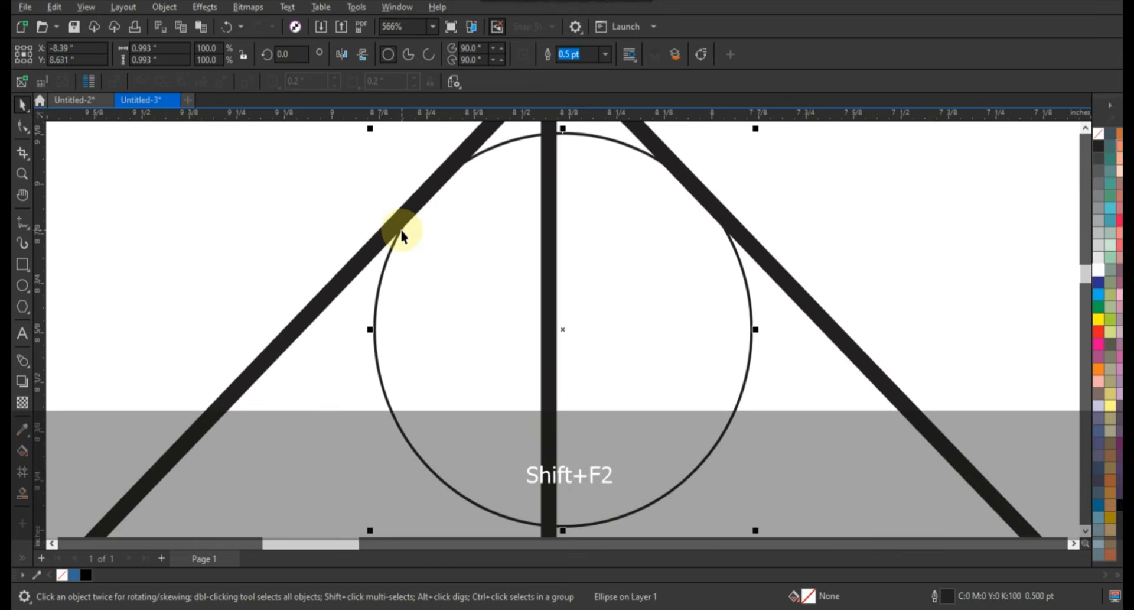
pyautogui.press('F3')
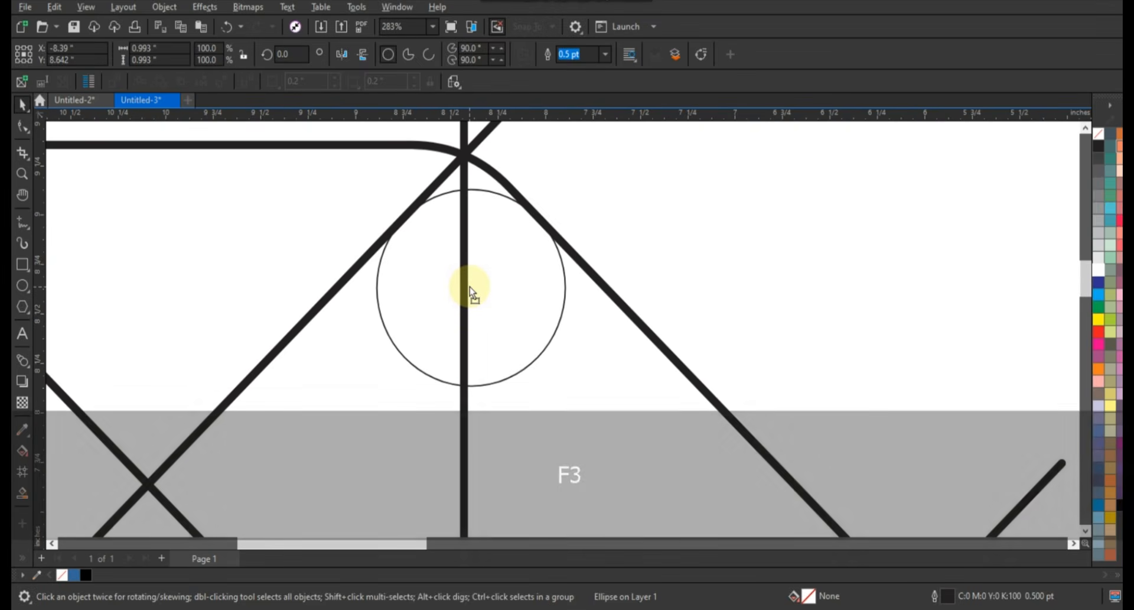
# Place a copy of the circle inside the octagon's right upper corner, touching the horizontal line and the right edge
pyautogui.scroll(-1, 469, 288)
pyautogui.press('F3')
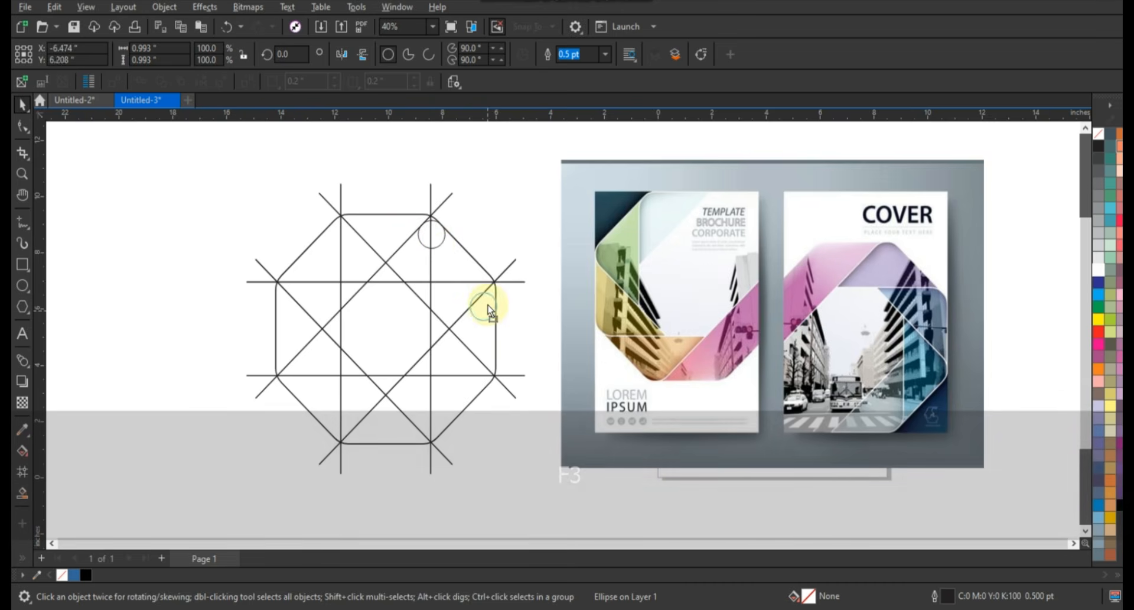
pyautogui.hotkey('shift', 'F2')
pyautogui.press('F3')
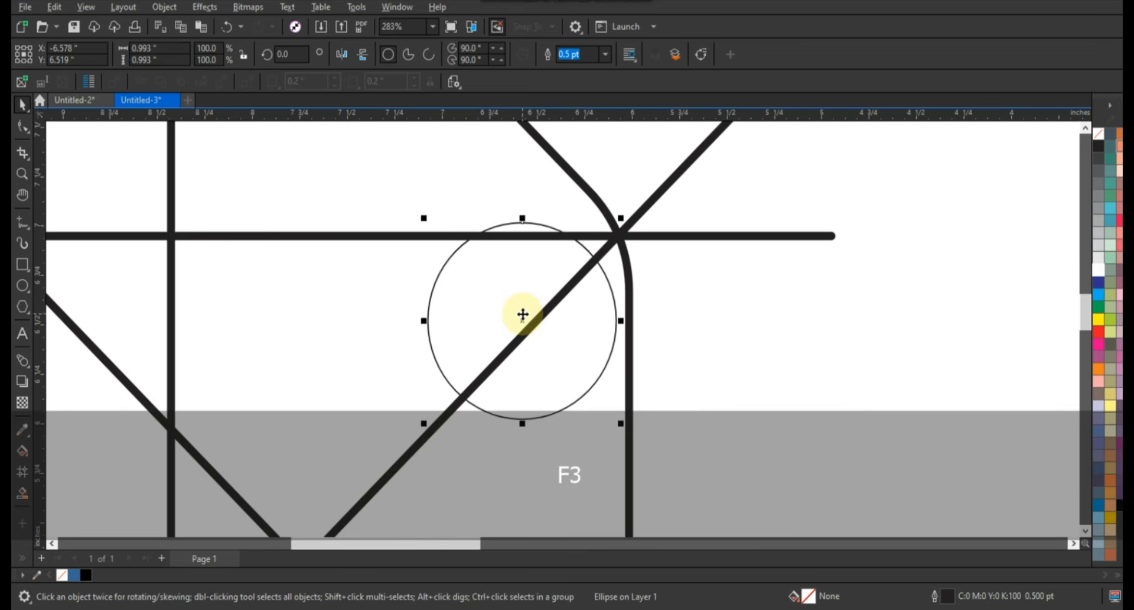
pyautogui.moveTo(521, 314); pyautogui.dragTo(535, 332)
# Place another copy of the circle inside the octagon's right lower corner, centred on the lower horizontal line
pyautogui.press('F3')
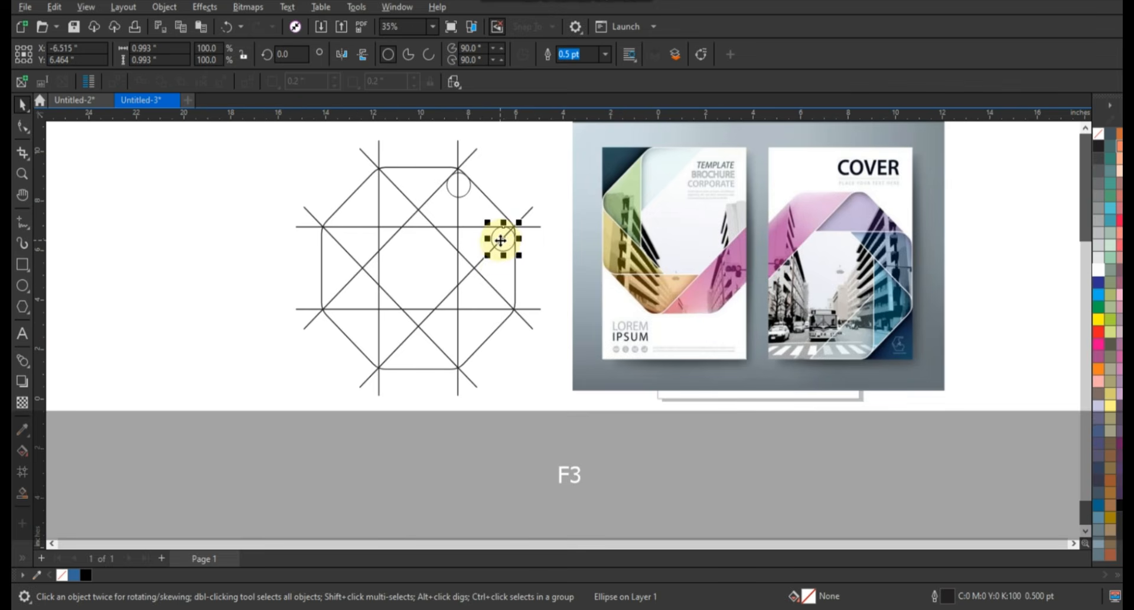
pyautogui.moveTo(503, 240); pyautogui.dragTo(526, 312)
pyautogui.press('F3')
pyautogui.scroll(-2, 435, 303)
pyautogui.scroll(-3, 467, 304)
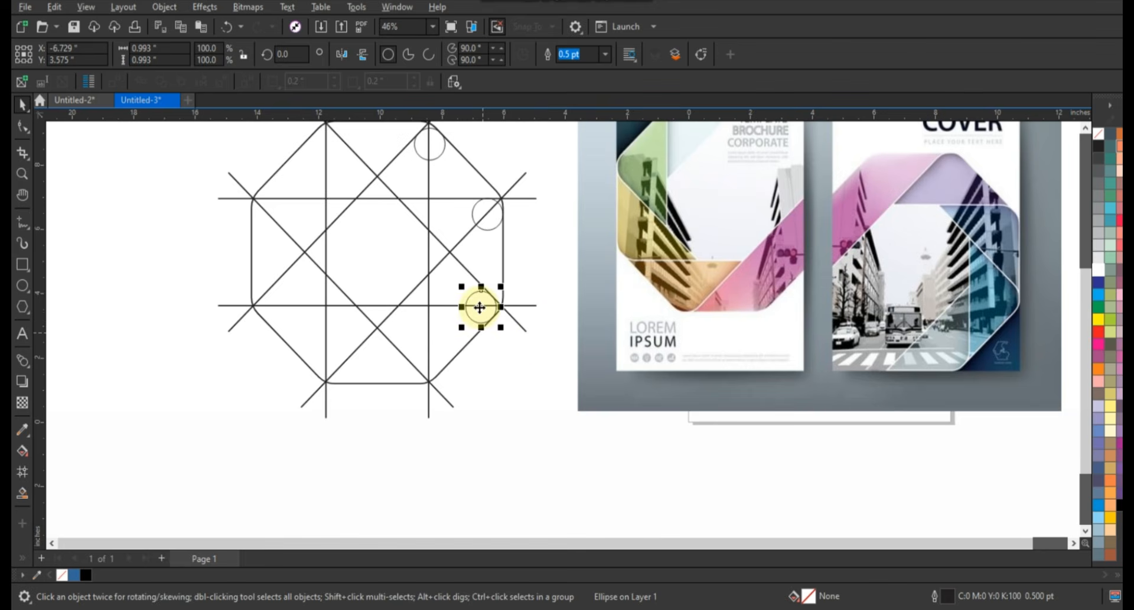
# Place a fourth copy of the circle at the octagon's bottom-right vertex, touching the bottom edge and the right vertical line
pyautogui.moveTo(480, 306); pyautogui.dragTo(416, 371)
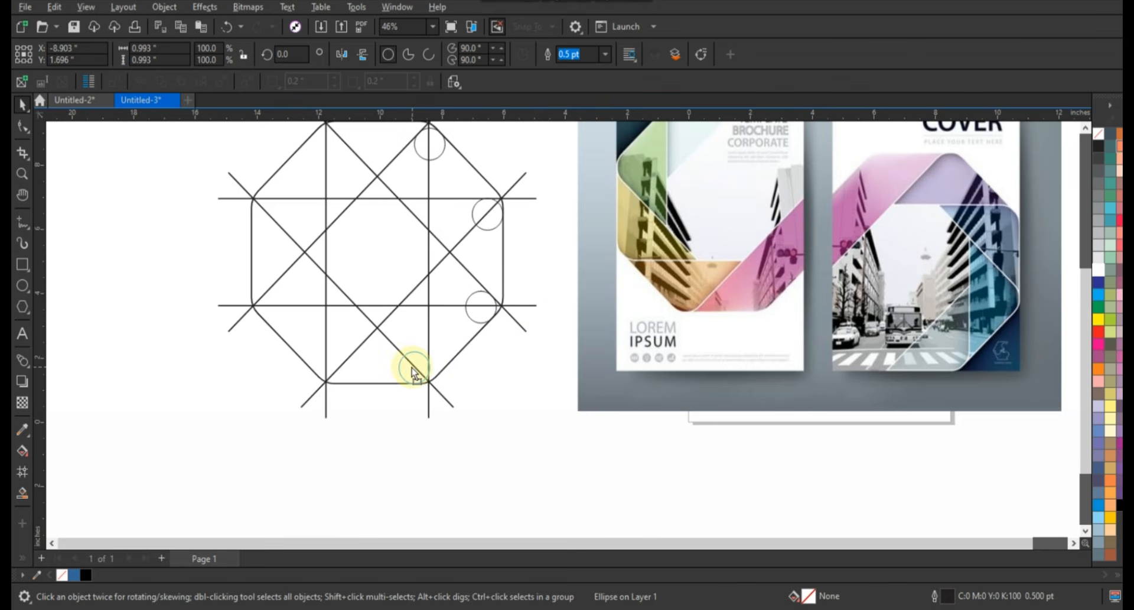
pyautogui.hotkey('shift', 'F2')
pyautogui.press('F3')
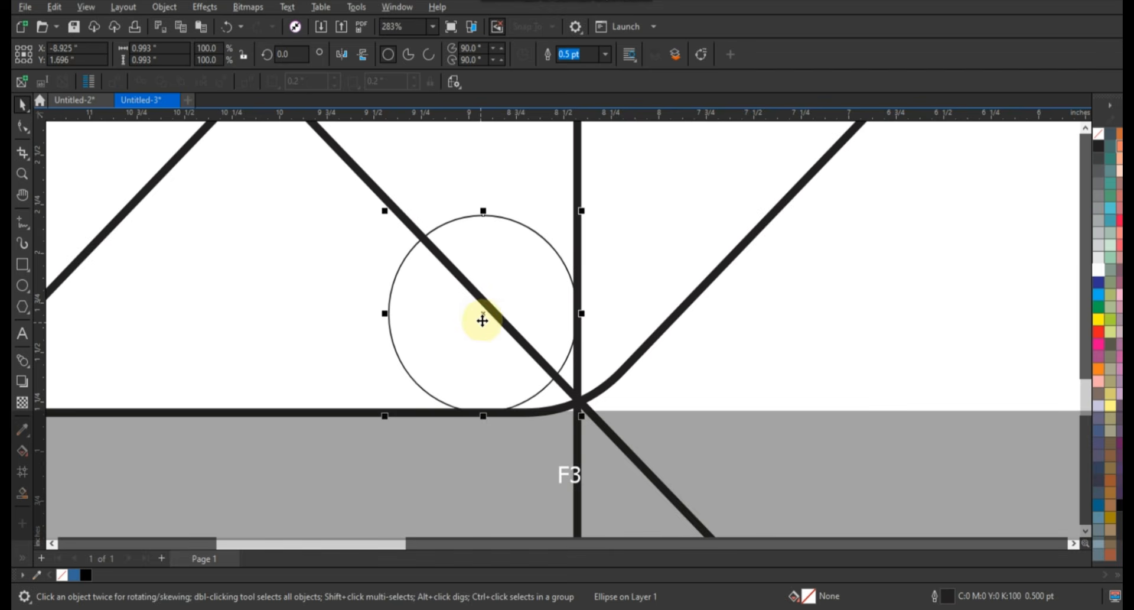
pyautogui.moveTo(486, 321); pyautogui.dragTo(485, 322)
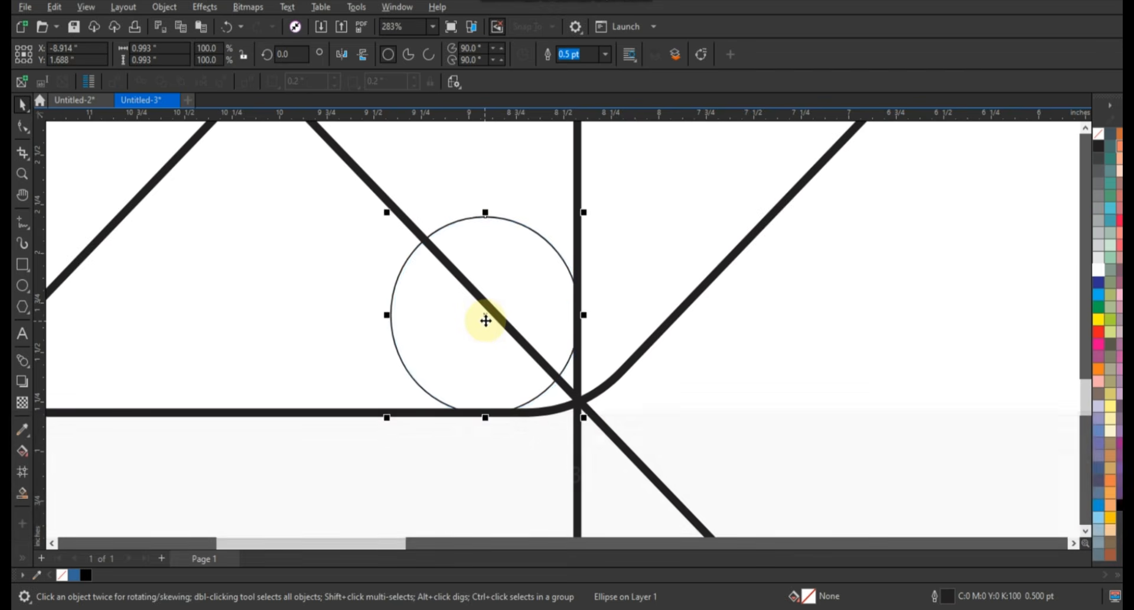
pyautogui.scroll(-2, 486, 320)
pyautogui.scroll(-2, 486, 321)
pyautogui.press('F3')
pyautogui.press('Escape')
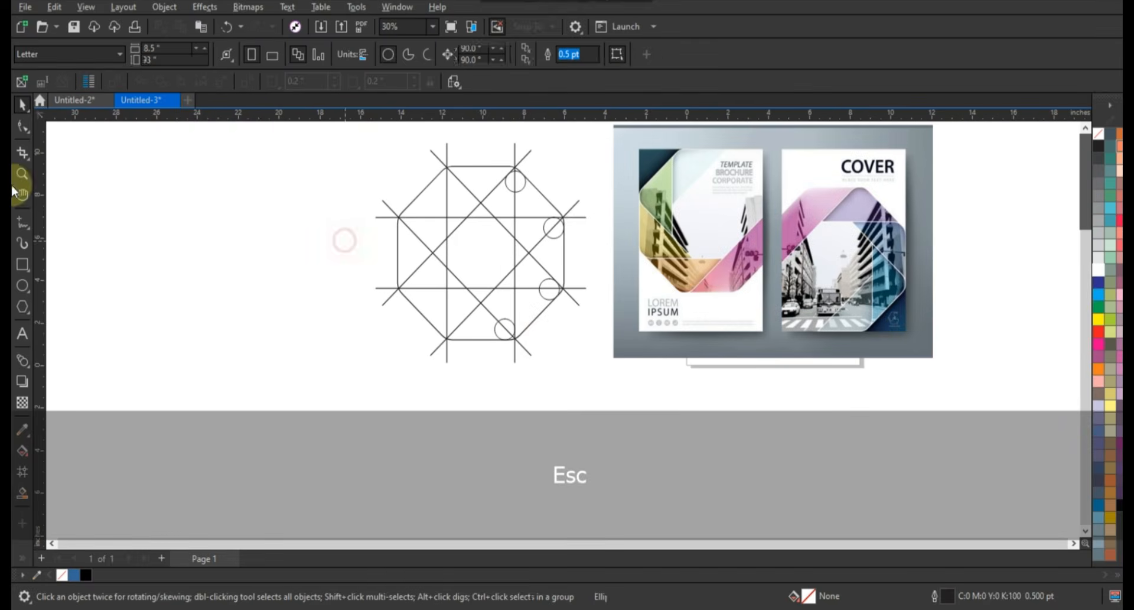
# Smart-fill the regions of the octagon's upper-left diagonal band with blue #336699, including the small tip at the upper-right vertex
pyautogui.moveTo(311, 139); pyautogui.dragTo(917, 374)
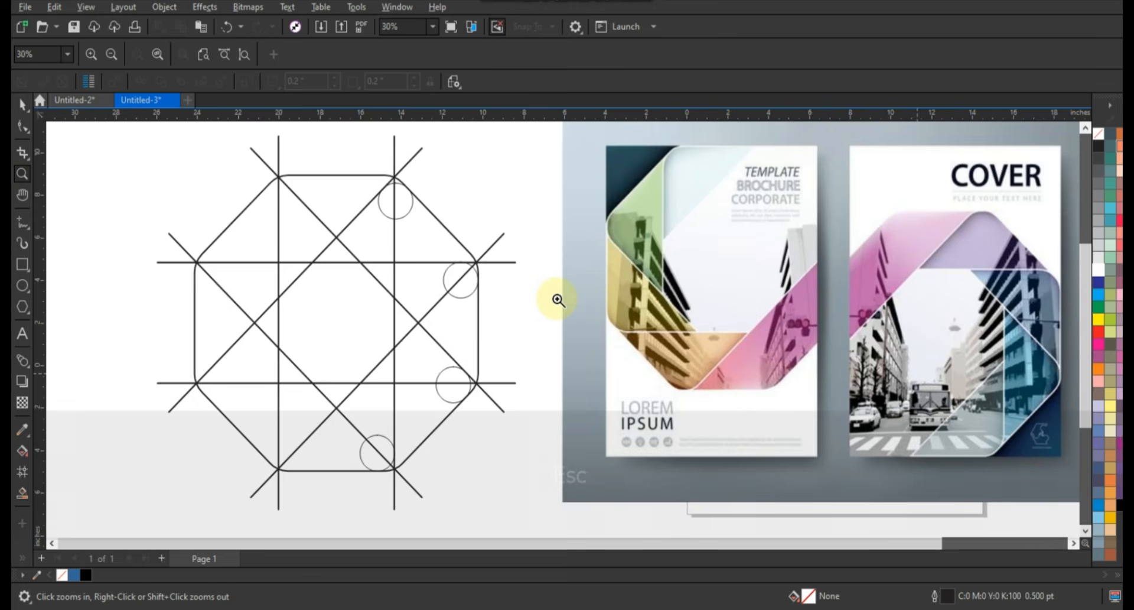
pyautogui.click(22, 491)
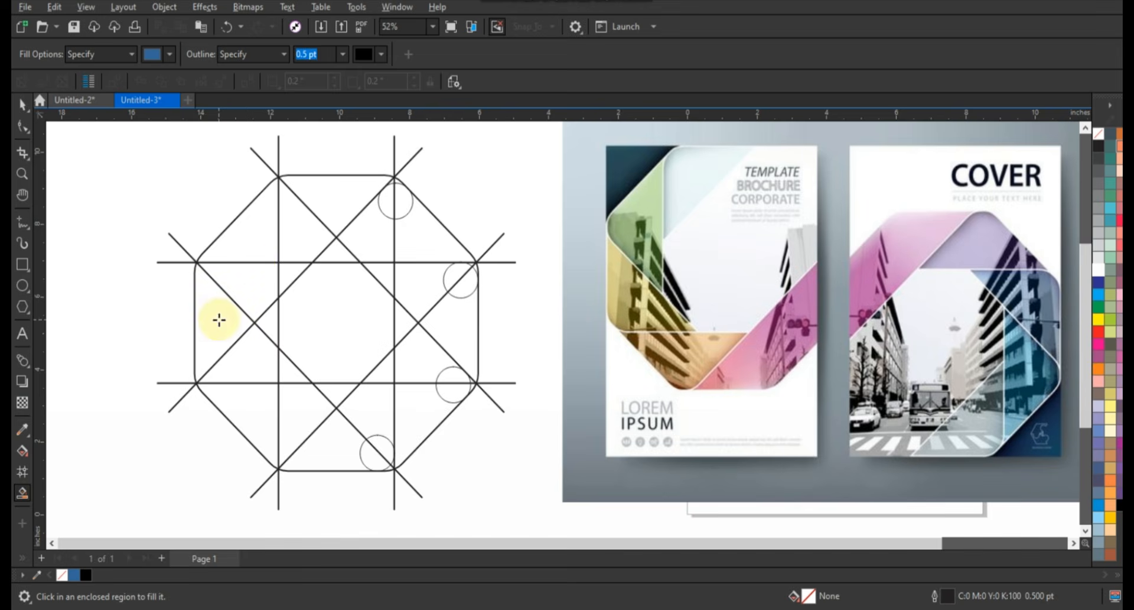
pyautogui.moveTo(226, 315)
pyautogui.mouseDown()
pyautogui.moveTo(248, 241)
pyautogui.moveTo(292, 269)
pyautogui.moveTo(316, 207)
pyautogui.moveTo(357, 204)
pyautogui.moveTo(388, 181)
pyautogui.mouseUp()
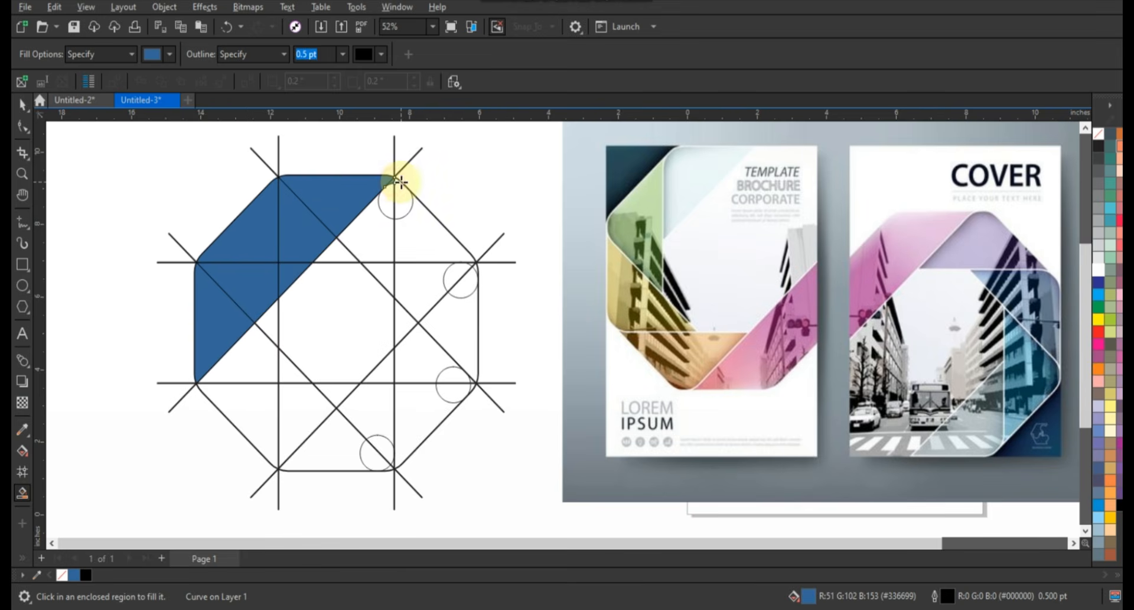
pyautogui.click(22, 105)
pyautogui.click(399, 181)
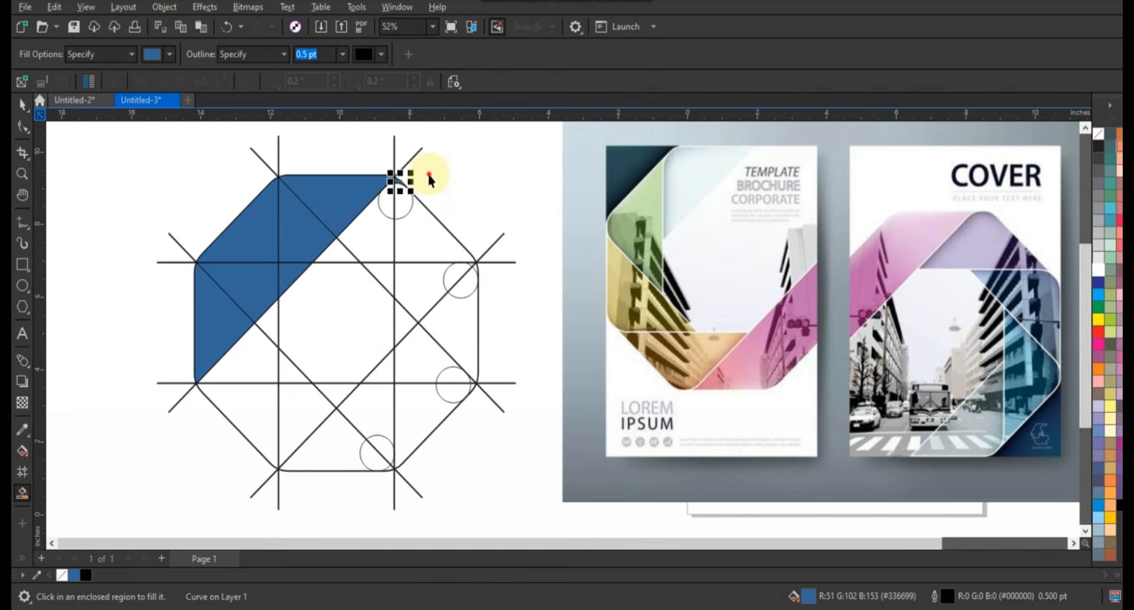
# Weld all blue pieces of the upper-left band, including the rounded tip, into one shape
pyautogui.moveTo(430, 176); pyautogui.dragTo(369, 195)
pyautogui.keyDown('shift'); pyautogui.click(286, 223); pyautogui.keyUp('shift')
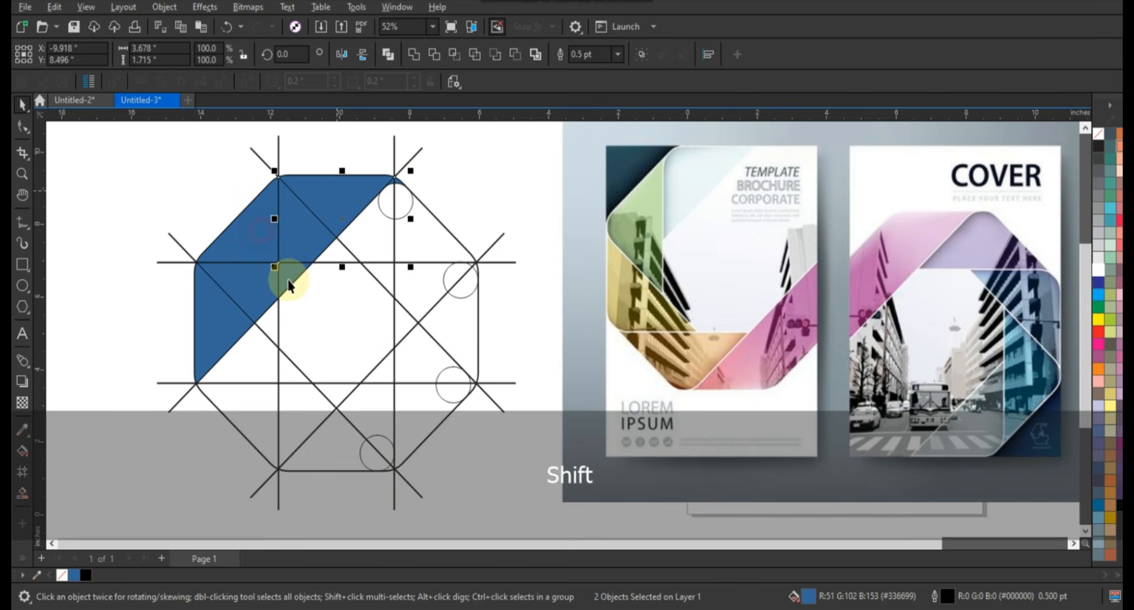
pyautogui.keyDown('shift'); pyautogui.click(223, 309); pyautogui.keyUp('shift')
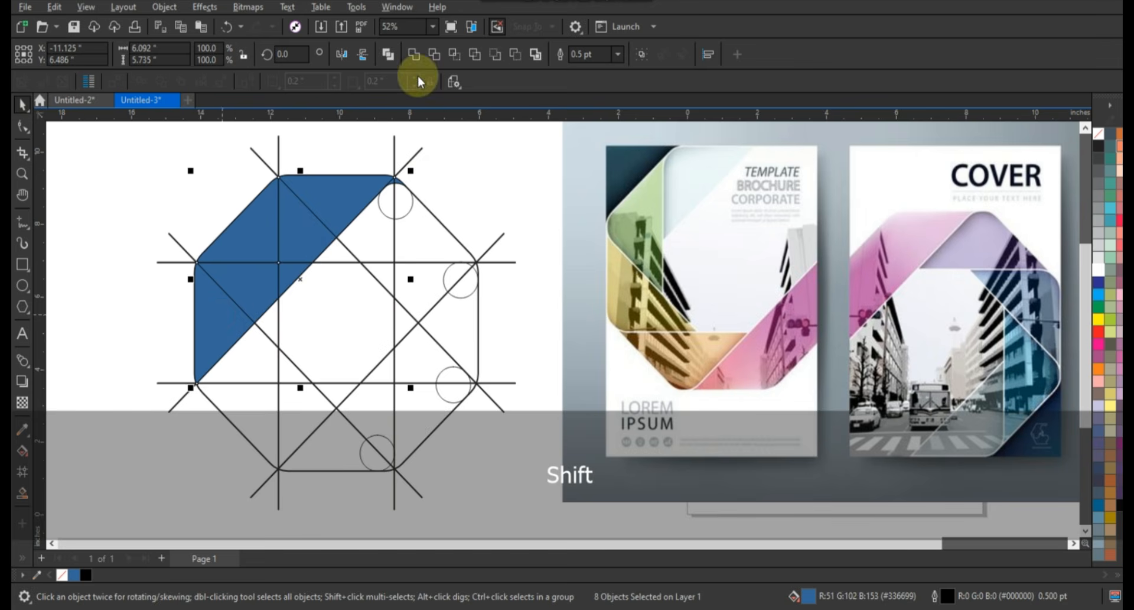
pyautogui.click(414, 55)
pyautogui.click(488, 167)
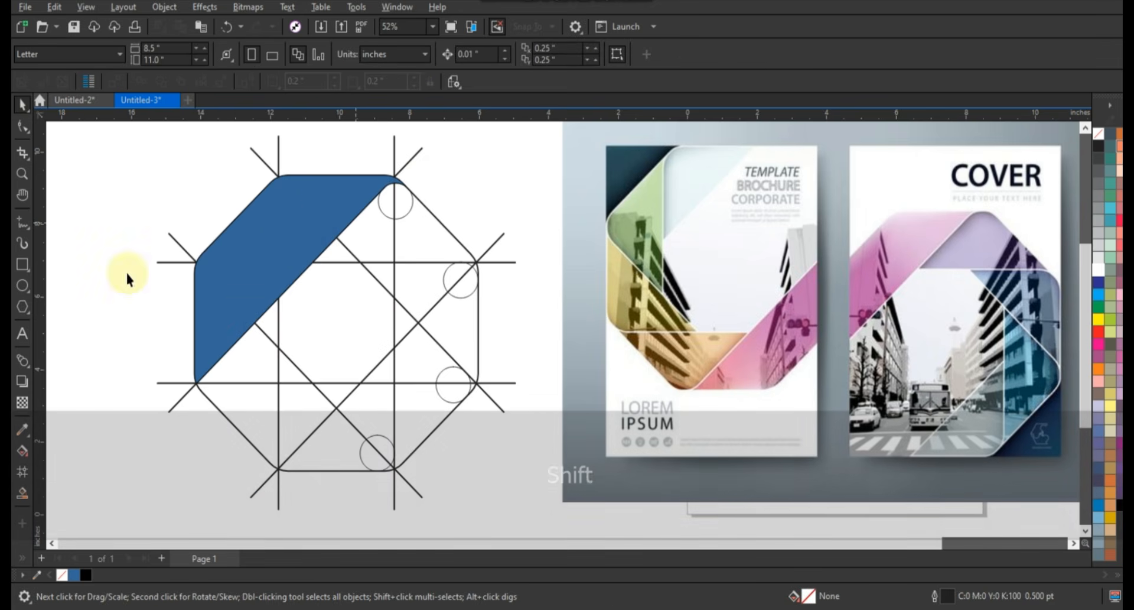
pyautogui.click(21, 492)
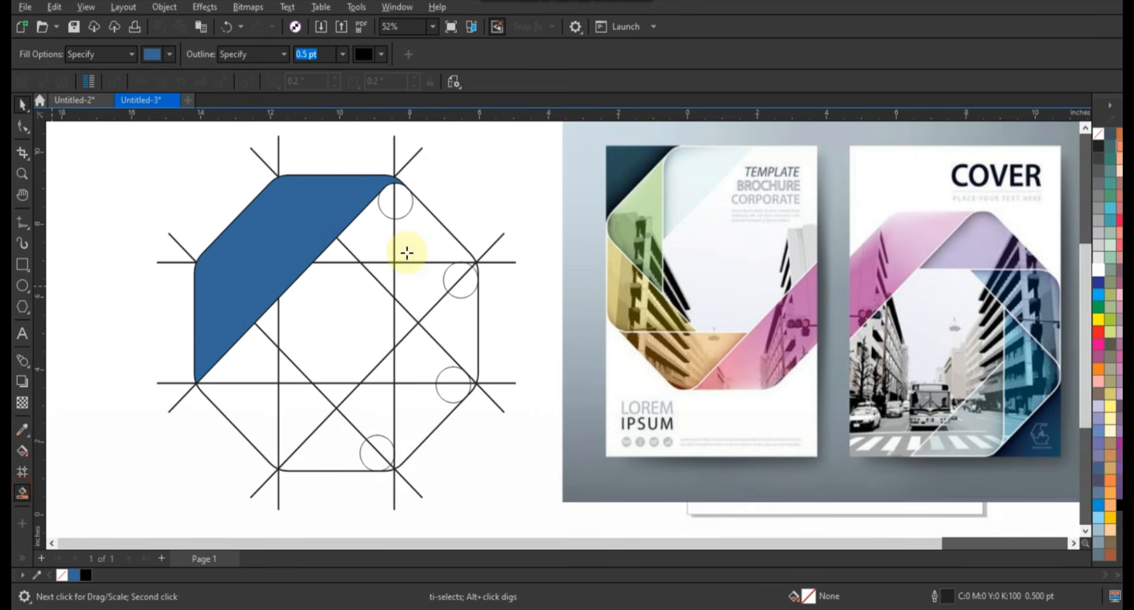
pyautogui.click(374, 229)
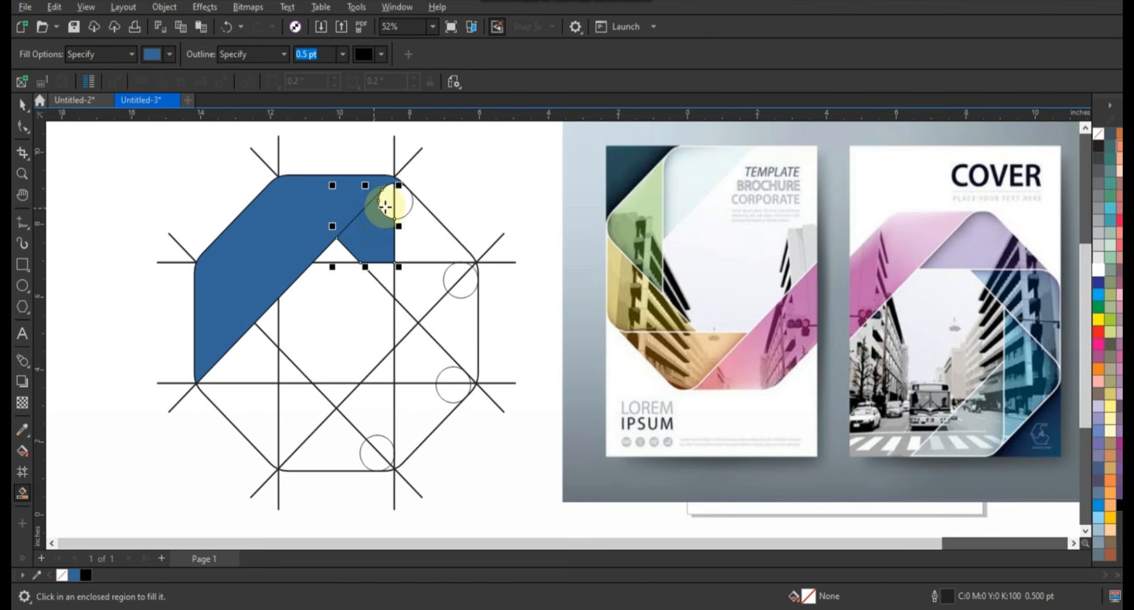
pyautogui.click(389, 205)
pyautogui.click(403, 205)
pyautogui.click(411, 232)
pyautogui.hotkey('ctrl', 'z')
pyautogui.hotkey('ctrl', 'z')
pyautogui.hotkey('ctrl', 'z')
pyautogui.hotkey('ctrl', 'z')
# Smart-fill the regions of the upper-right band in blue, including the parts inside the circle and the tip at the right upper vertex
pyautogui.click(338, 250)
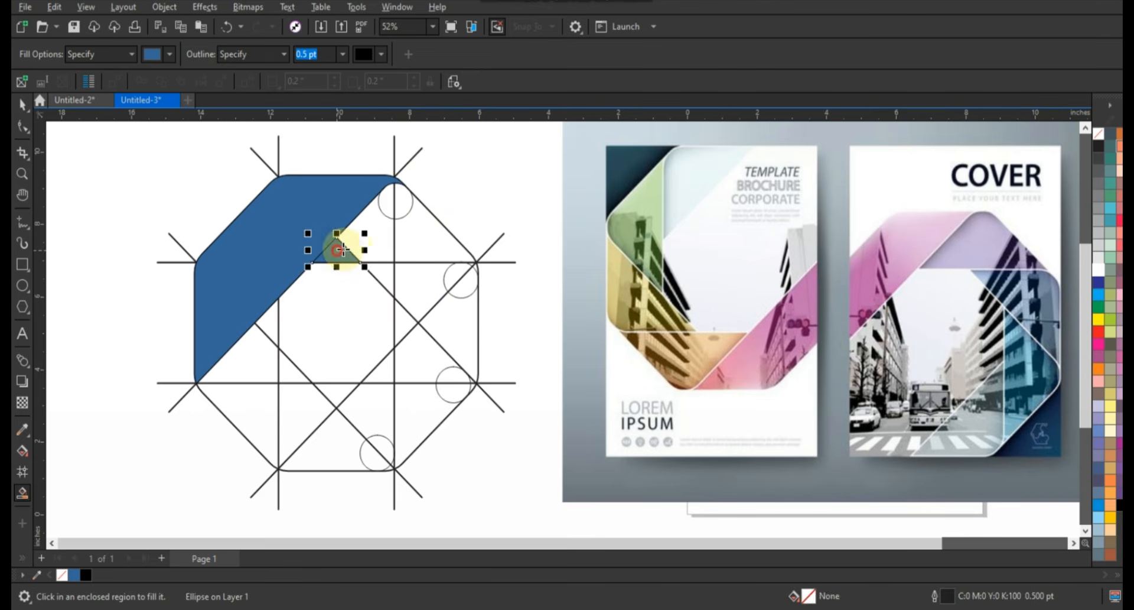
pyautogui.click(371, 231)
pyautogui.click(388, 204)
pyautogui.click(400, 208)
pyautogui.click(470, 260)
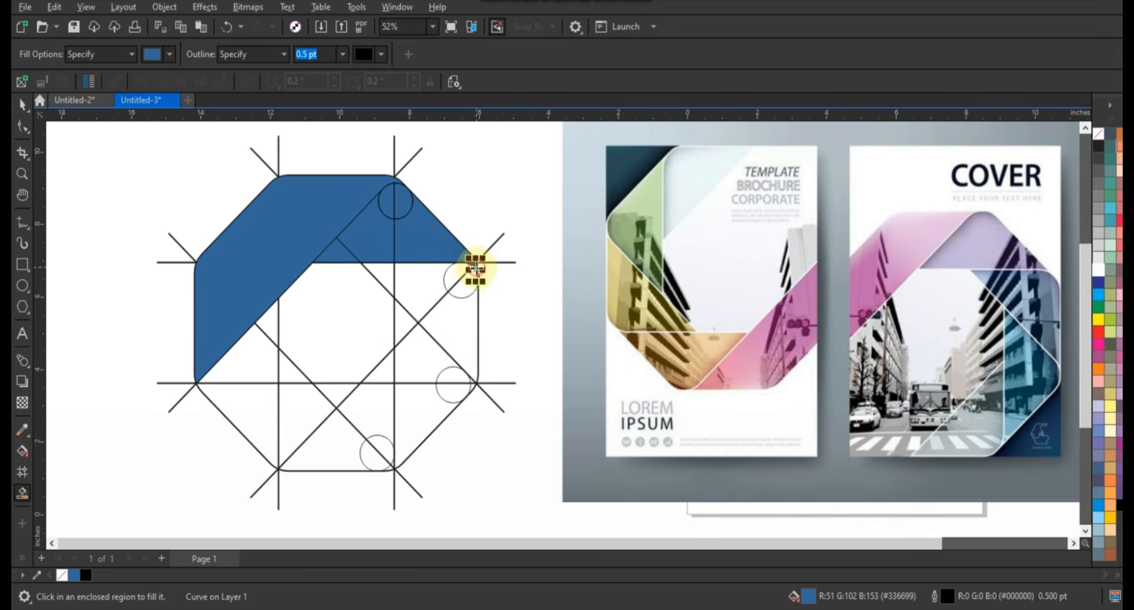
# Weld the filled pieces of the upper-right band and its corner tip into one shape
pyautogui.click(22, 105)
pyautogui.click(450, 283)
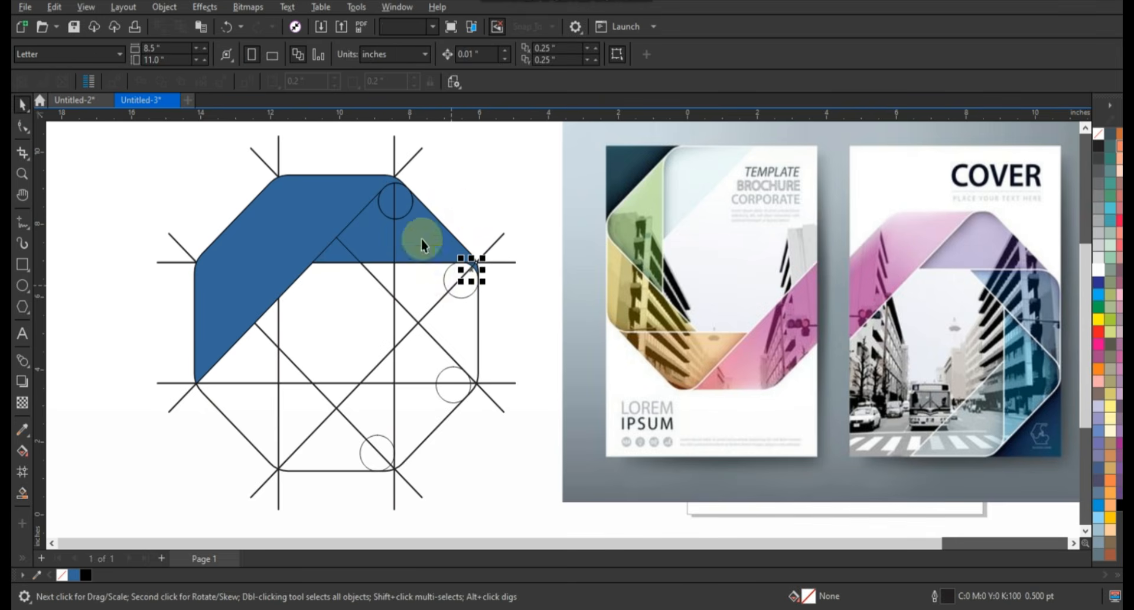
pyautogui.keyDown('shift'); pyautogui.click(387, 206); pyautogui.keyUp('shift')
pyautogui.keyDown('shift'); pyautogui.click(337, 246); pyautogui.keyUp('shift')
pyautogui.keyDown('shift'); pyautogui.click(372, 236); pyautogui.keyUp('shift')
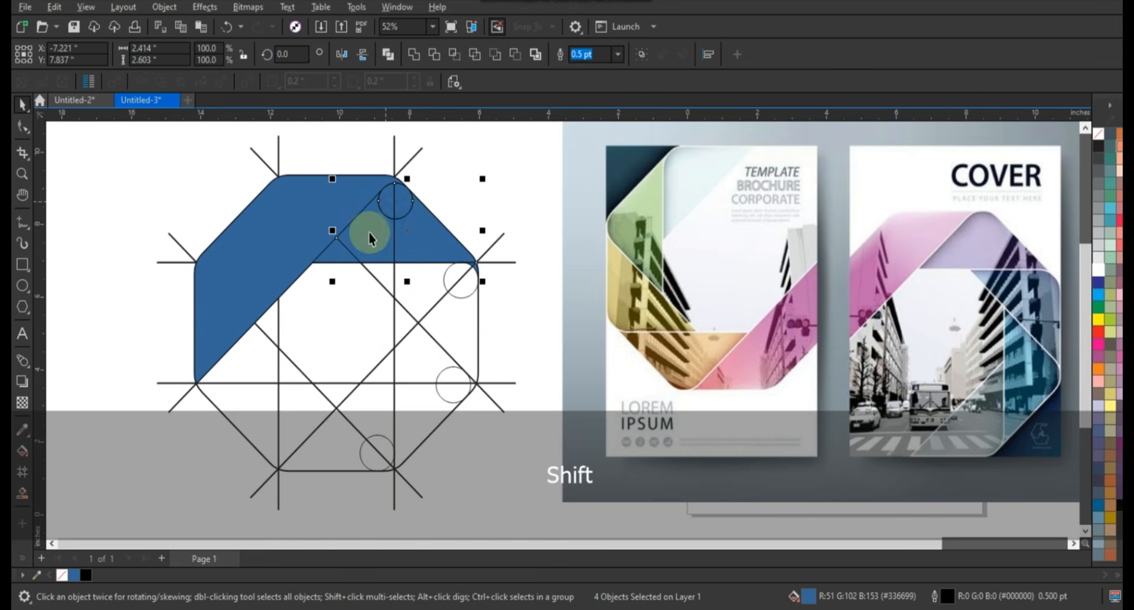
pyautogui.click(412, 57)
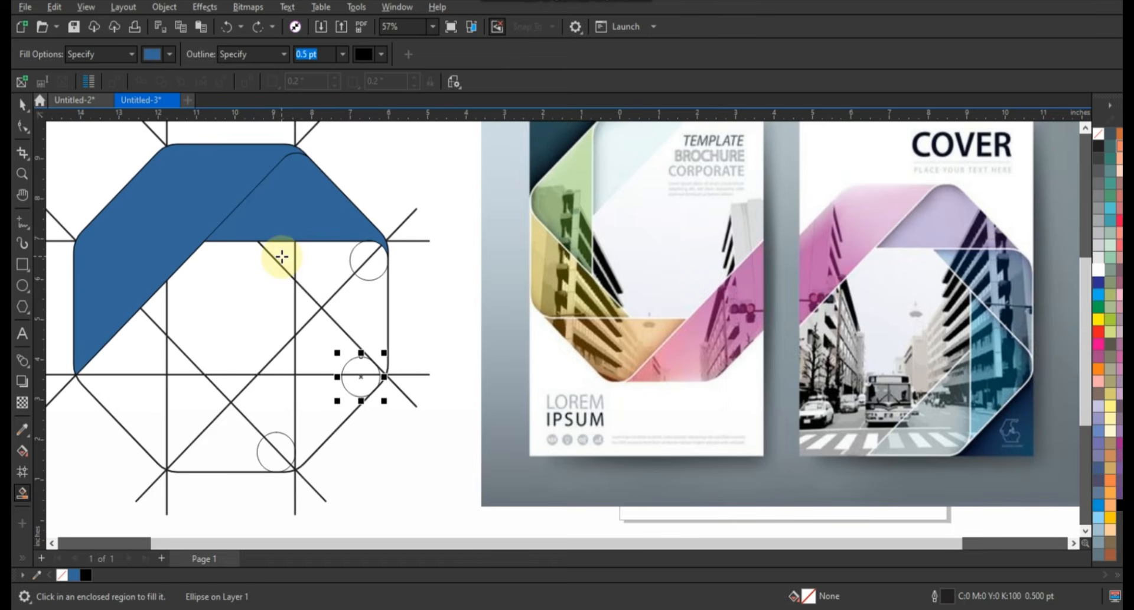
# Smart-fill the regions of the octagon's right vertical band in blue, including the circle parts and the tip at the right lower vertex
pyautogui.click(282, 256)
pyautogui.click(318, 264)
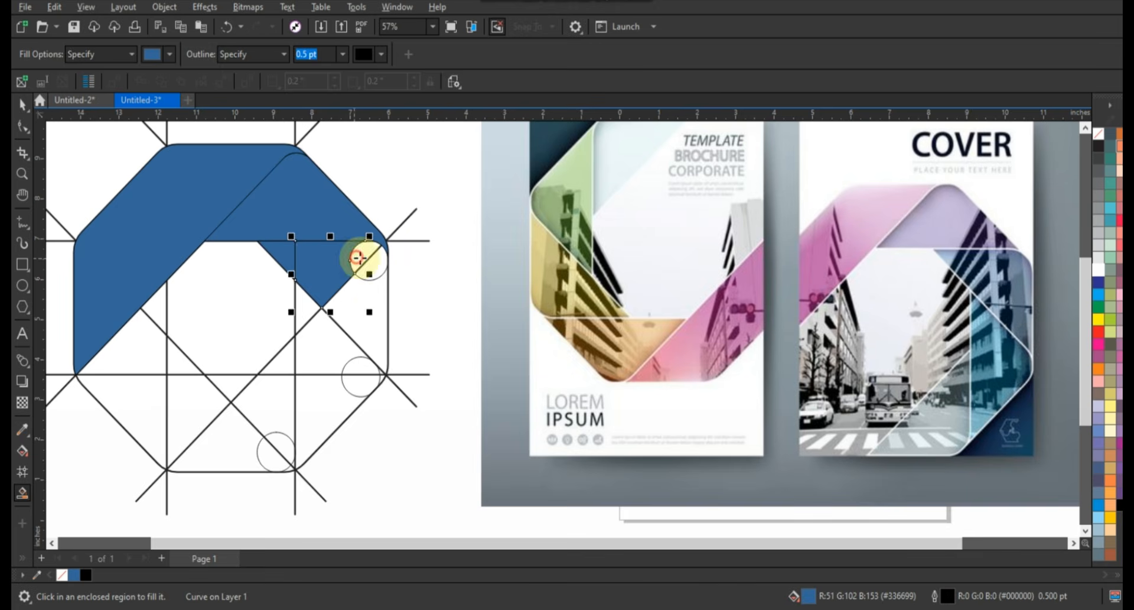
pyautogui.click(357, 258)
pyautogui.click(378, 268)
pyautogui.click(372, 308)
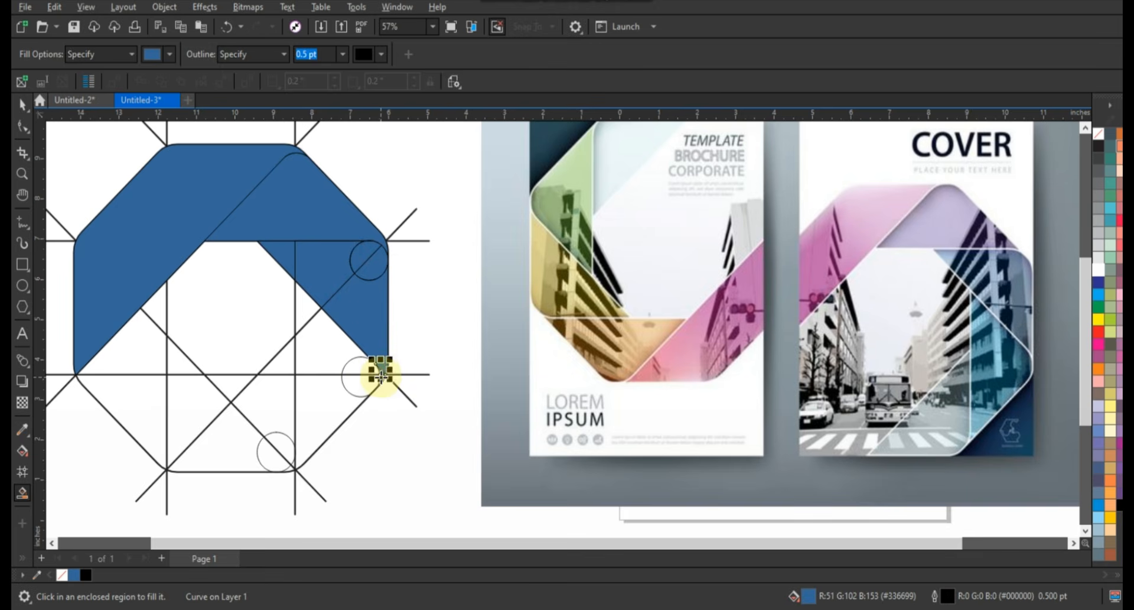
# Weld the filled pieces of the right vertical band and its lower tip into one shape
pyautogui.click(23, 123)
pyautogui.press('space')
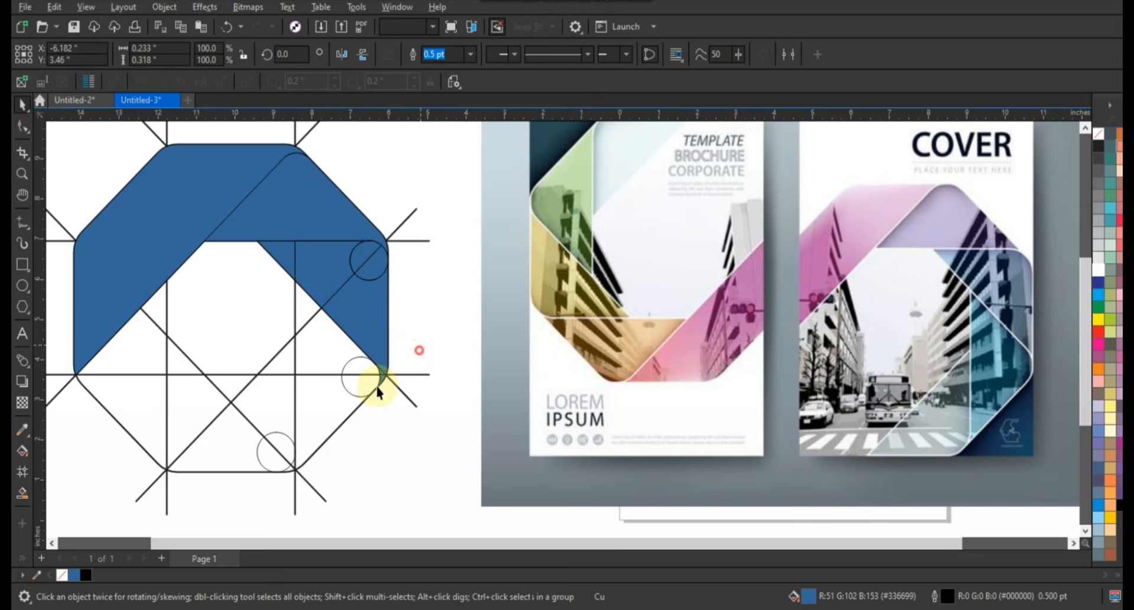
pyautogui.keyDown('shift'); pyautogui.click(373, 313); pyautogui.keyUp('shift')
pyautogui.keyDown('shift'); pyautogui.click(373, 265); pyautogui.keyUp('shift')
pyautogui.keyDown('shift'); pyautogui.click(317, 254); pyautogui.keyUp('shift')
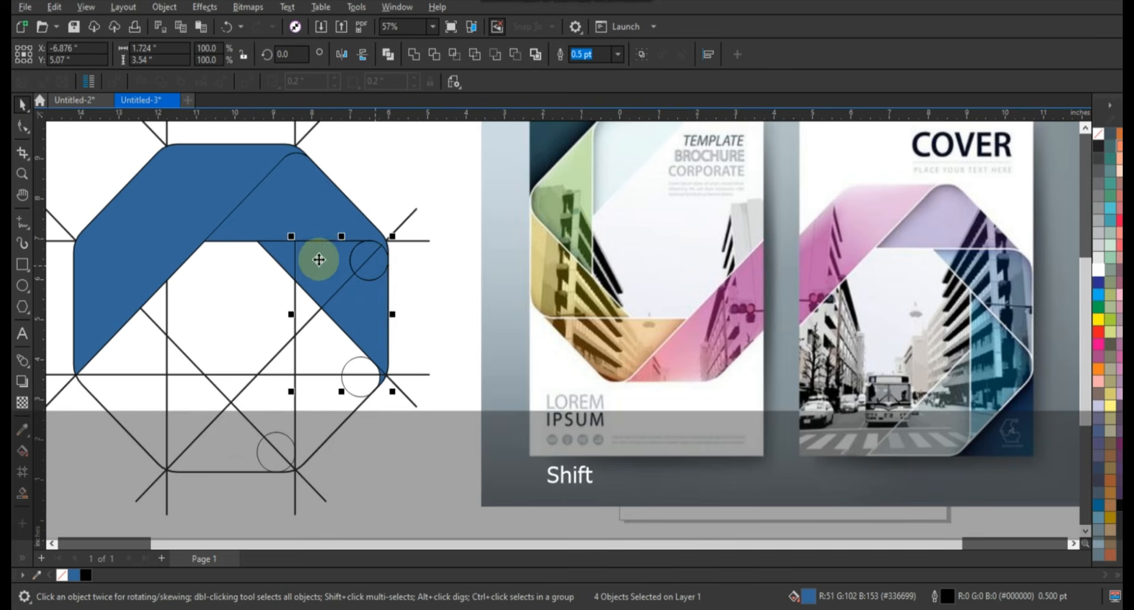
pyautogui.keyDown('shift'); pyautogui.click(286, 254); pyautogui.keyUp('shift')
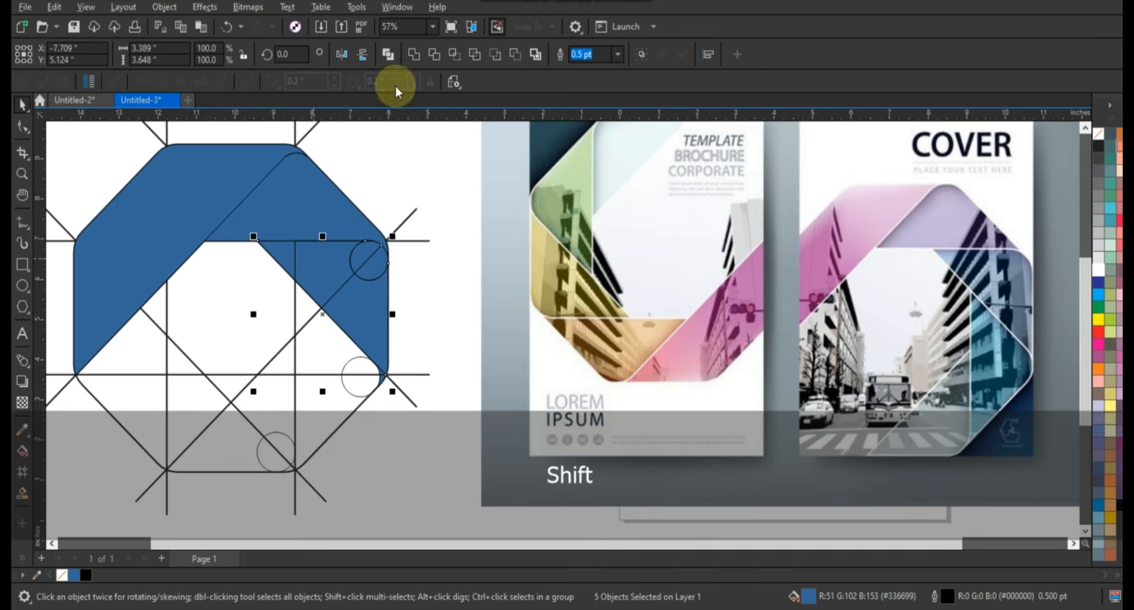
pyautogui.click(413, 54)
pyautogui.click(445, 253)
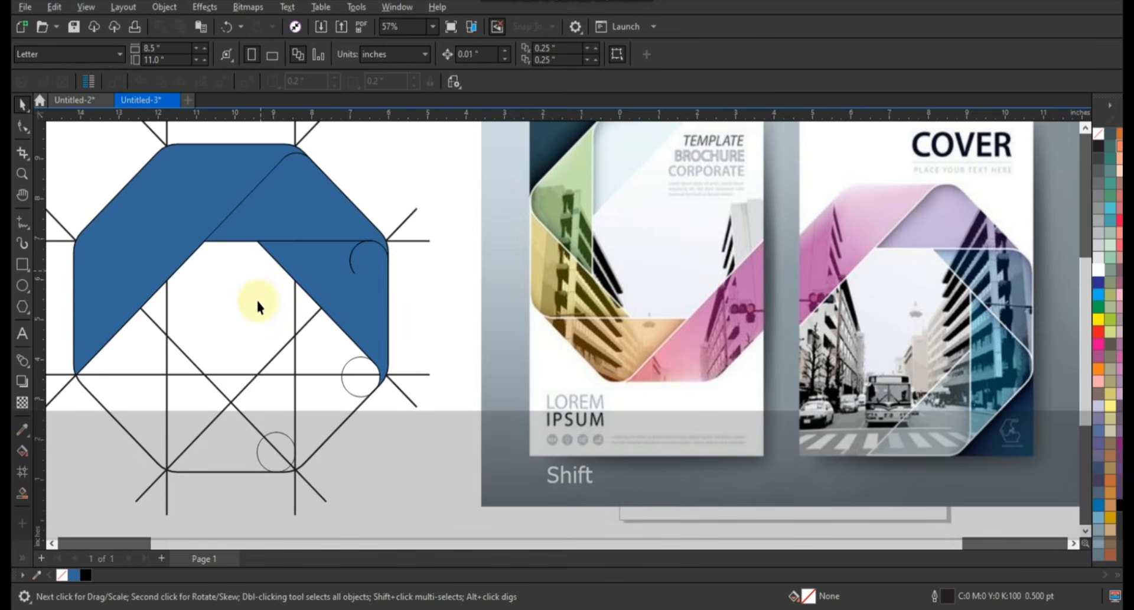
# Delete the leftover circle-arc nodes inside the upper corner of the welded right vertical band
pyautogui.click(22, 127)
pyautogui.click(355, 258)
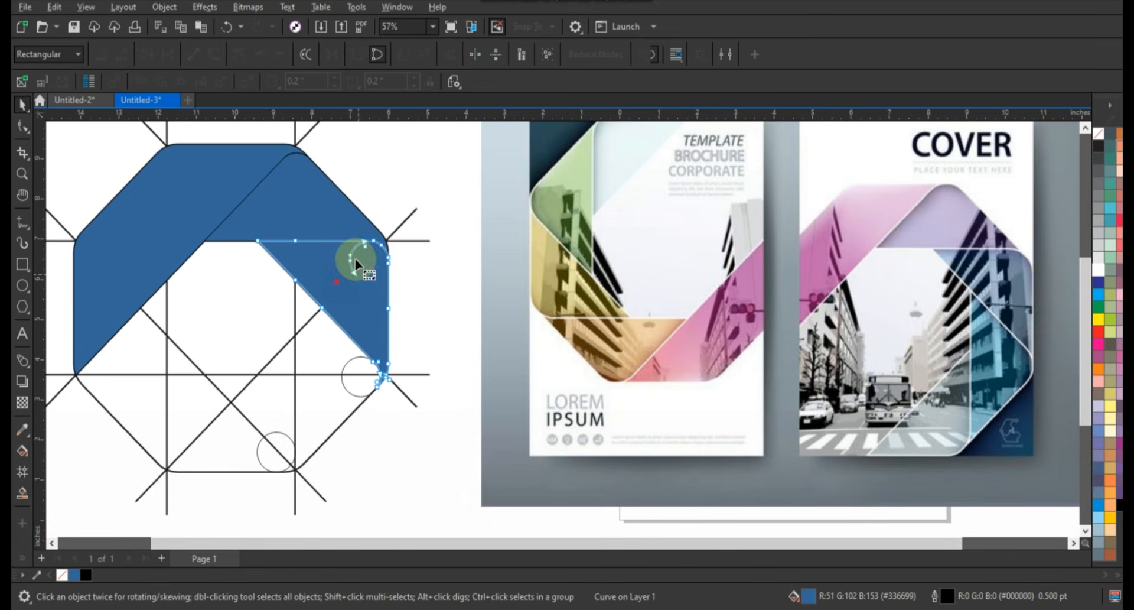
pyautogui.press('Delete')
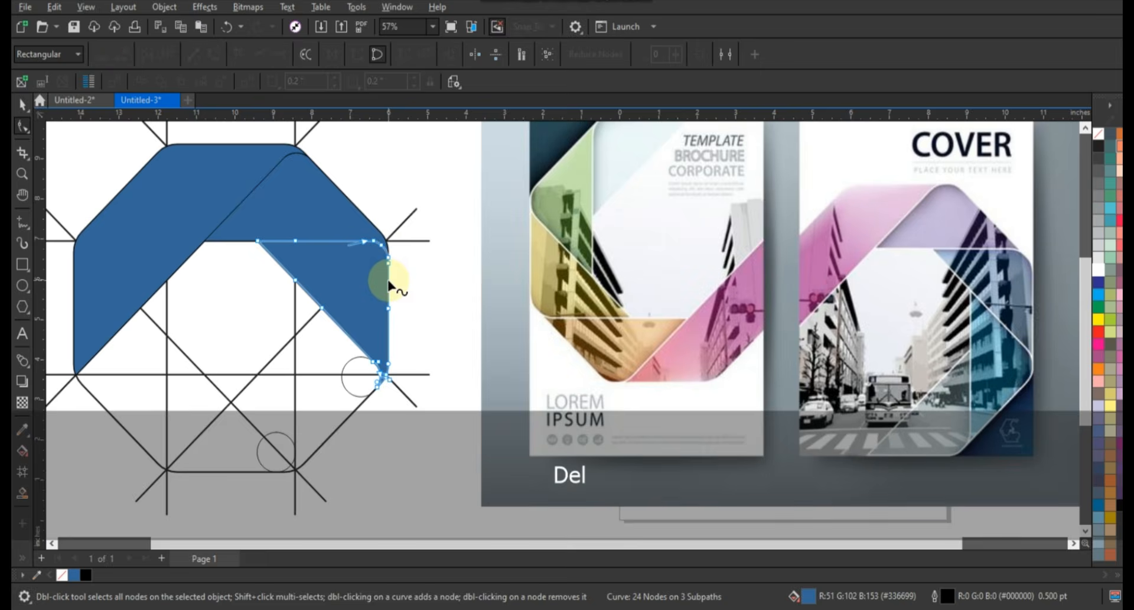
pyautogui.click(346, 254)
pyautogui.press('space')
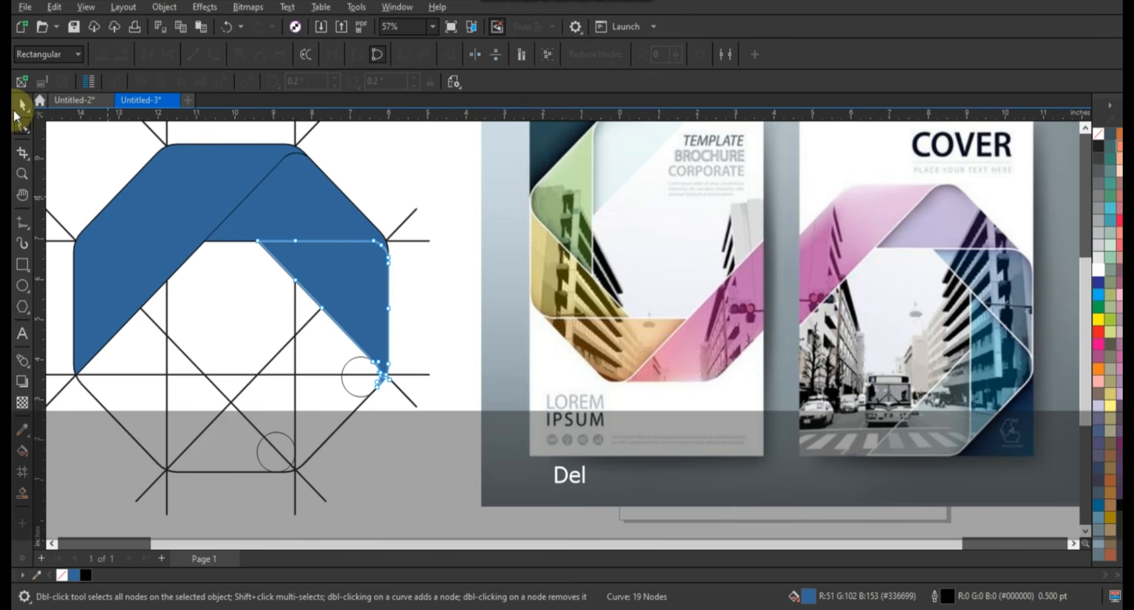
pyautogui.click(436, 275)
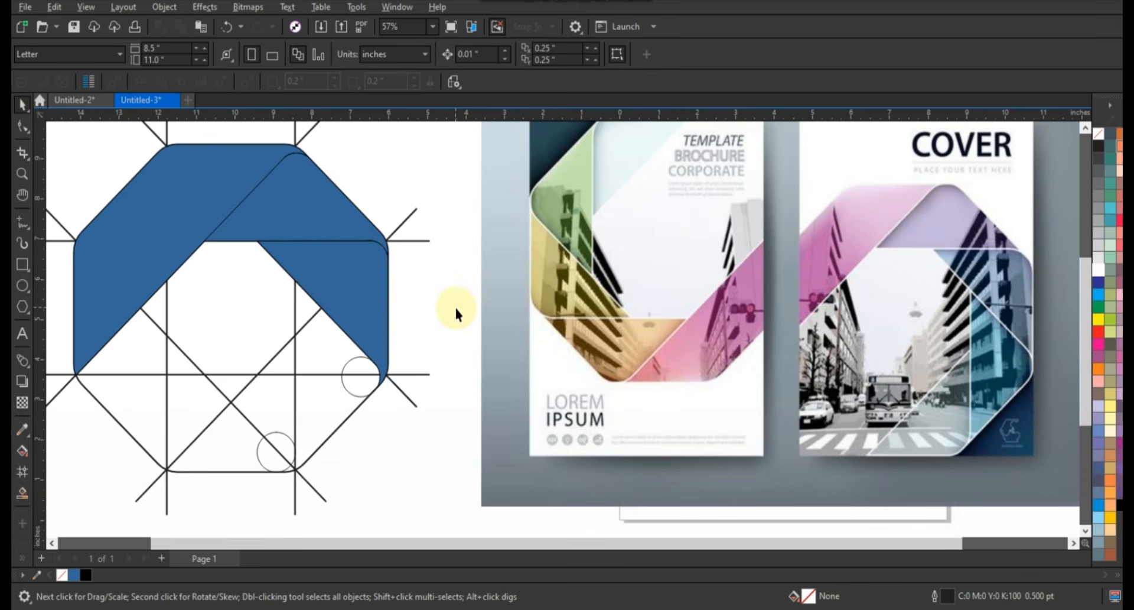
# Smart-fill the regions of the lower-right band in blue down to the tip at the octagon's bottom-right vertex
pyautogui.click(22, 494)
pyautogui.click(312, 325)
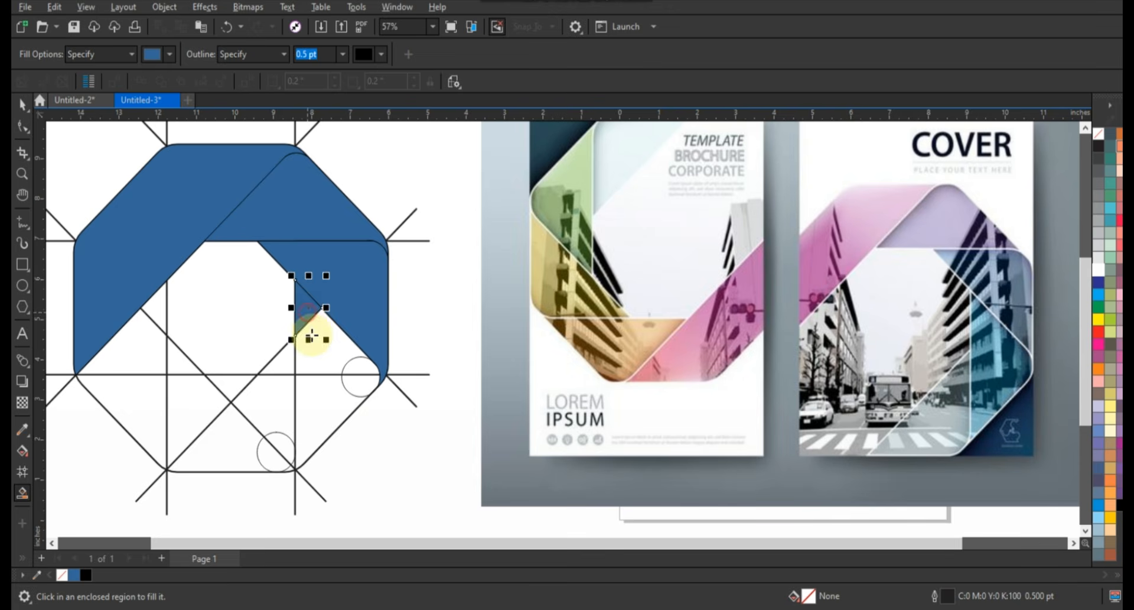
pyautogui.click(339, 351)
pyautogui.click(354, 376)
pyautogui.click(316, 421)
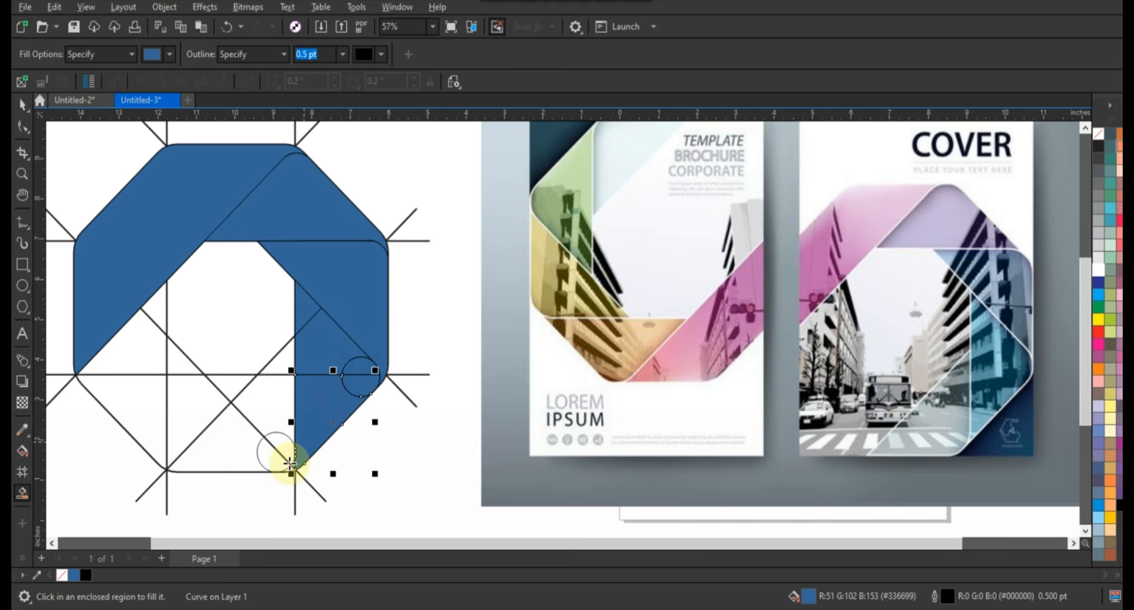
pyautogui.click(291, 466)
pyautogui.hotkey('ctrl', 'z')
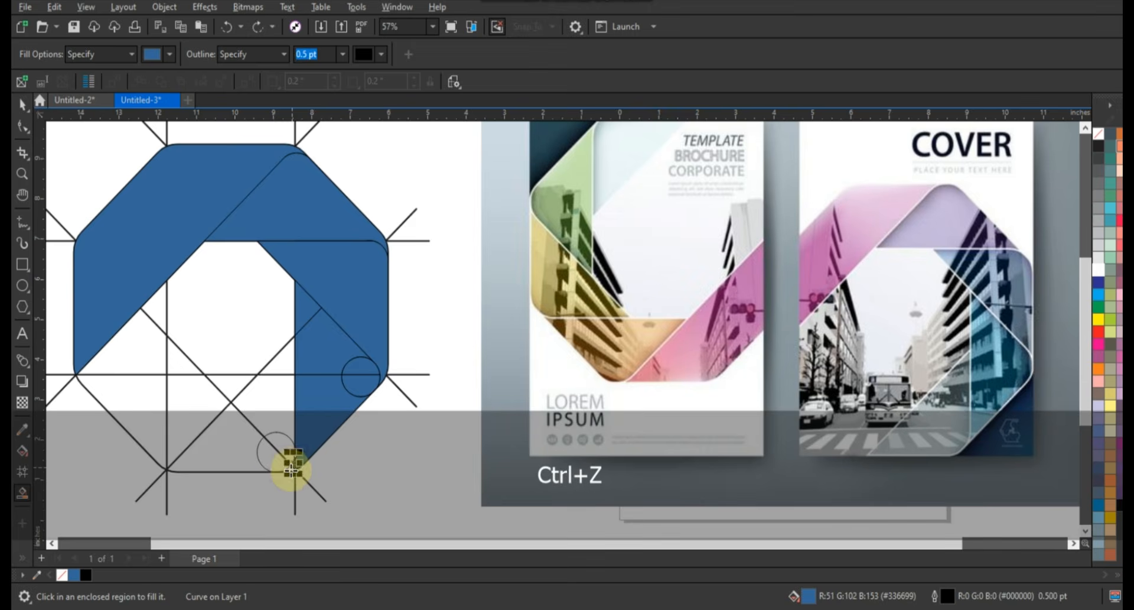
# Weld the filled pieces of the lower-right band, including the circle parts and bottom tip, into one shape
pyautogui.click(22, 104)
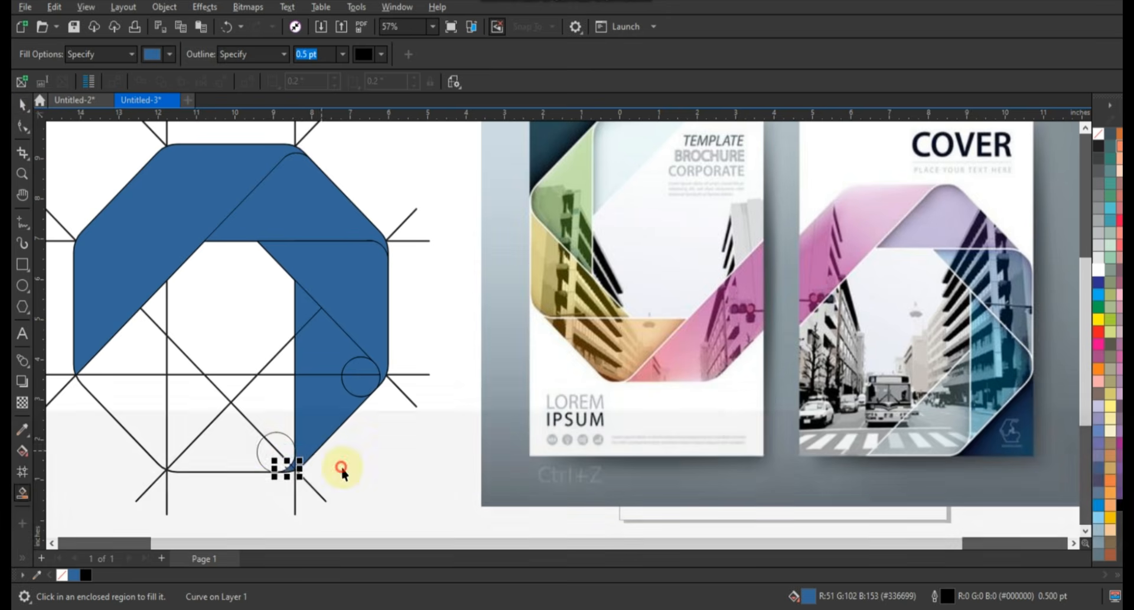
pyautogui.moveTo(340, 480); pyautogui.dragTo(254, 446)
pyautogui.keyDown('shift'); pyautogui.click(329, 425); pyautogui.keyUp('shift')
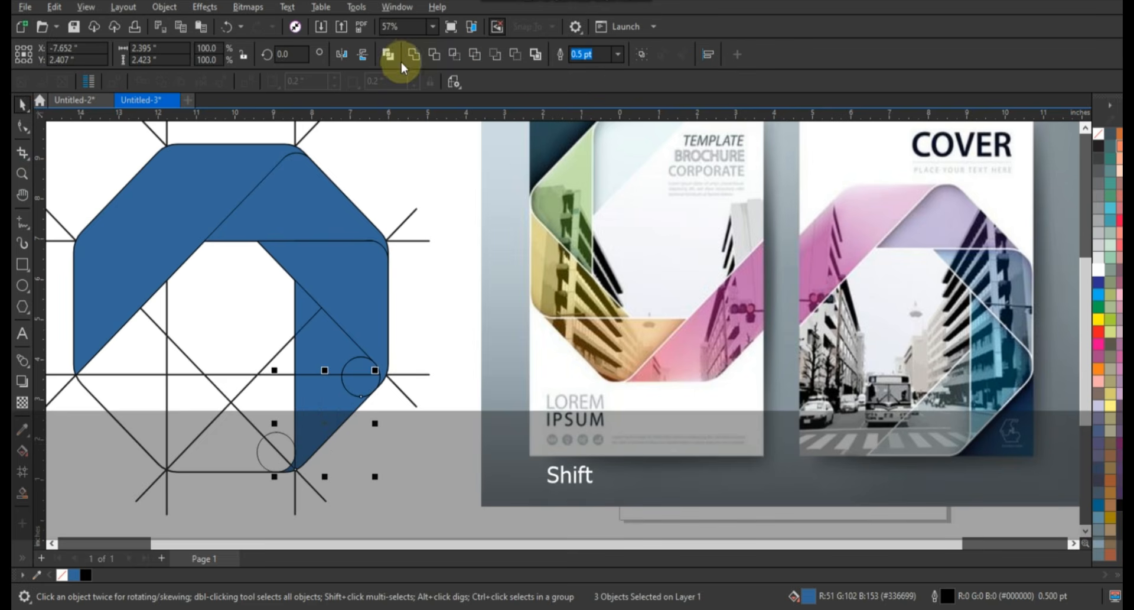
pyautogui.keyDown('shift'); pyautogui.click(363, 385); pyautogui.keyUp('shift')
pyautogui.keyDown('shift'); pyautogui.click(357, 367); pyautogui.keyUp('shift')
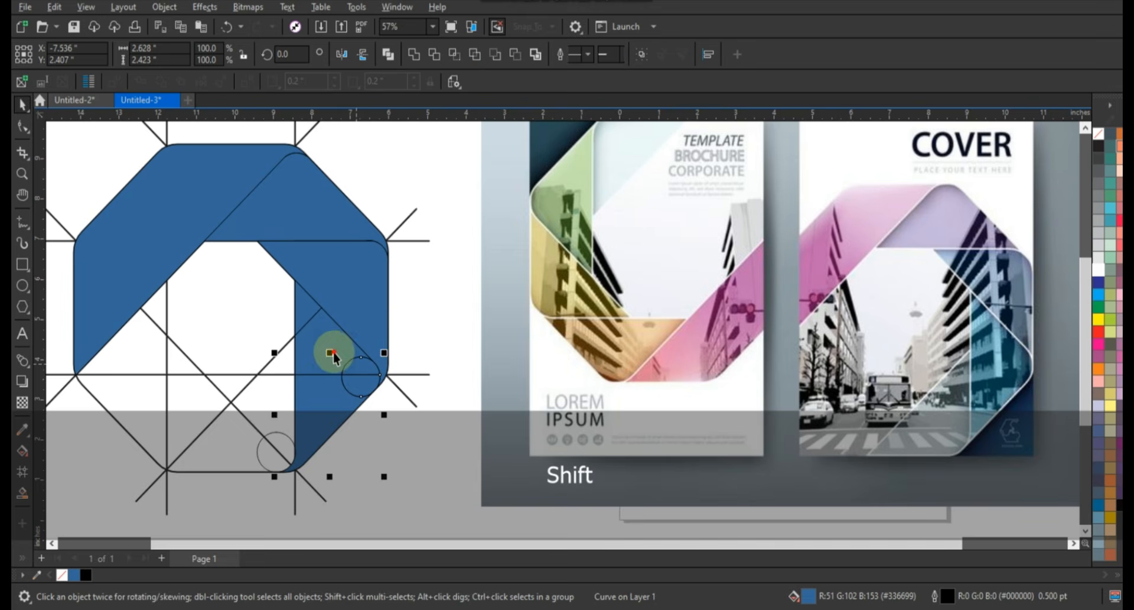
pyautogui.keyDown('shift'); pyautogui.click(332, 354); pyautogui.keyUp('shift')
pyautogui.keyDown('shift'); pyautogui.click(306, 321); pyautogui.keyUp('shift')
pyautogui.click(413, 56)
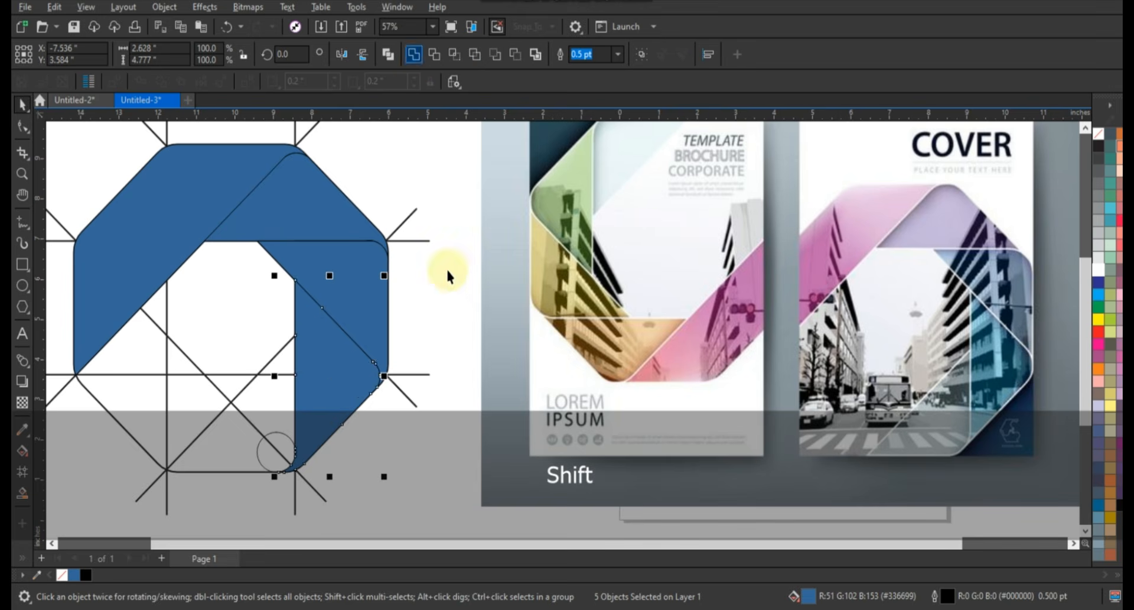
pyautogui.click(453, 276)
# Smart-fill the regions of the octagon's bottom band in blue, including the parts inside the bottom-right circle
pyautogui.scroll(-1, 449, 300)
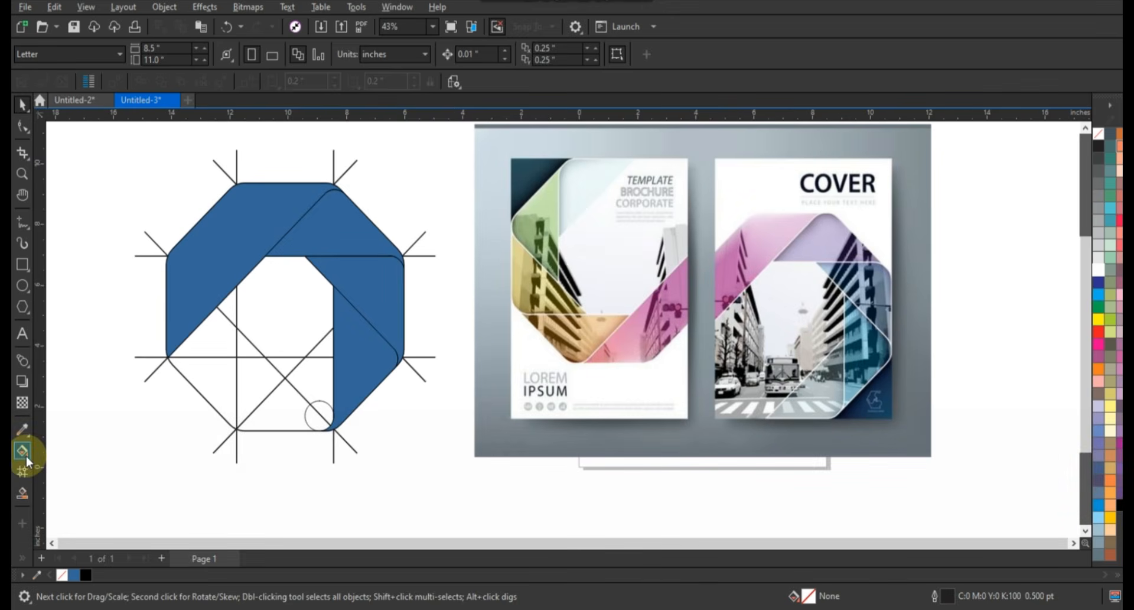
pyautogui.click(24, 492)
pyautogui.click(329, 344)
pyautogui.click(309, 387)
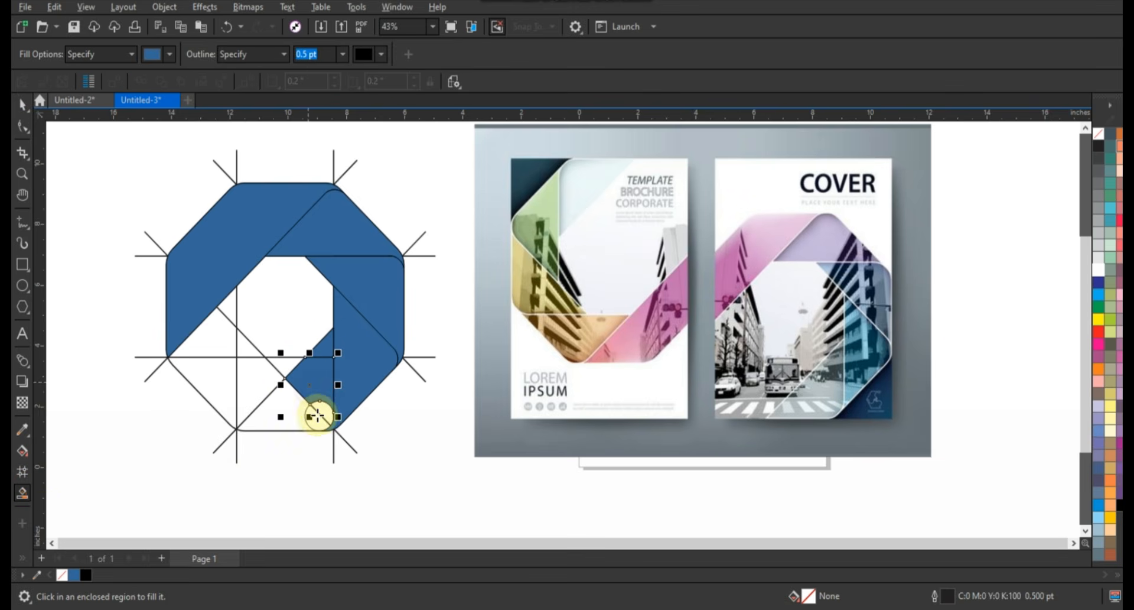
pyautogui.click(321, 413)
pyautogui.click(294, 419)
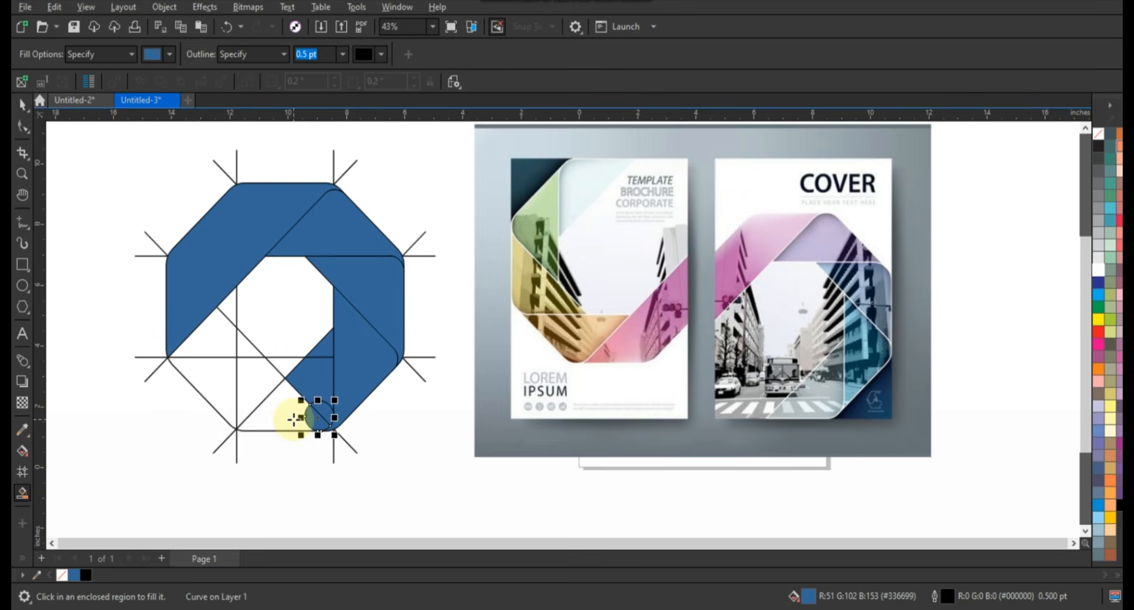
# Weld the filled pieces of the octagon's bottom band, including the circle parts in its corner, into one shape
pyautogui.click(23, 107)
pyautogui.scroll(3, 257, 440)
pyautogui.keyDown('shift'); pyautogui.click(389, 396); pyautogui.keyUp('shift')
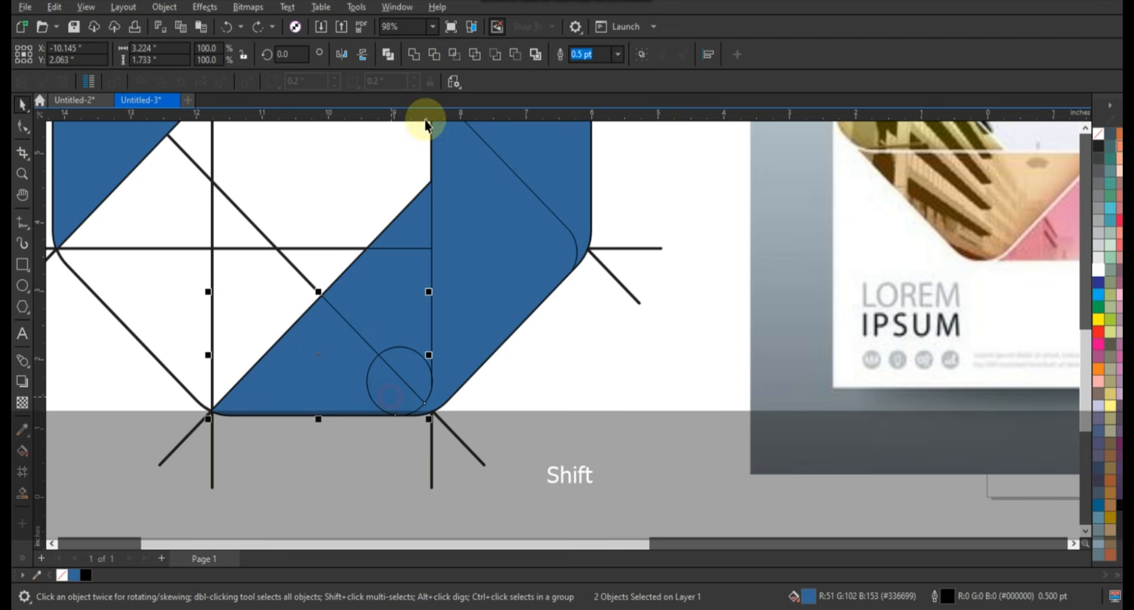
pyautogui.click(415, 57)
pyautogui.click(525, 380)
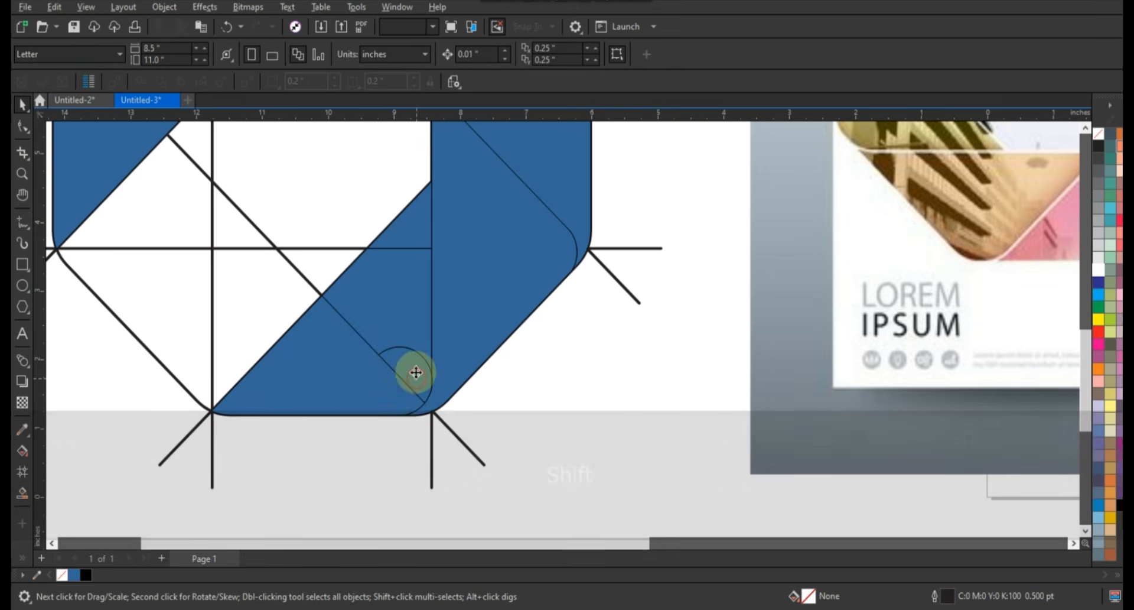
pyautogui.click(415, 373)
pyautogui.keyDown('shift'); pyautogui.click(376, 381); pyautogui.keyUp('shift')
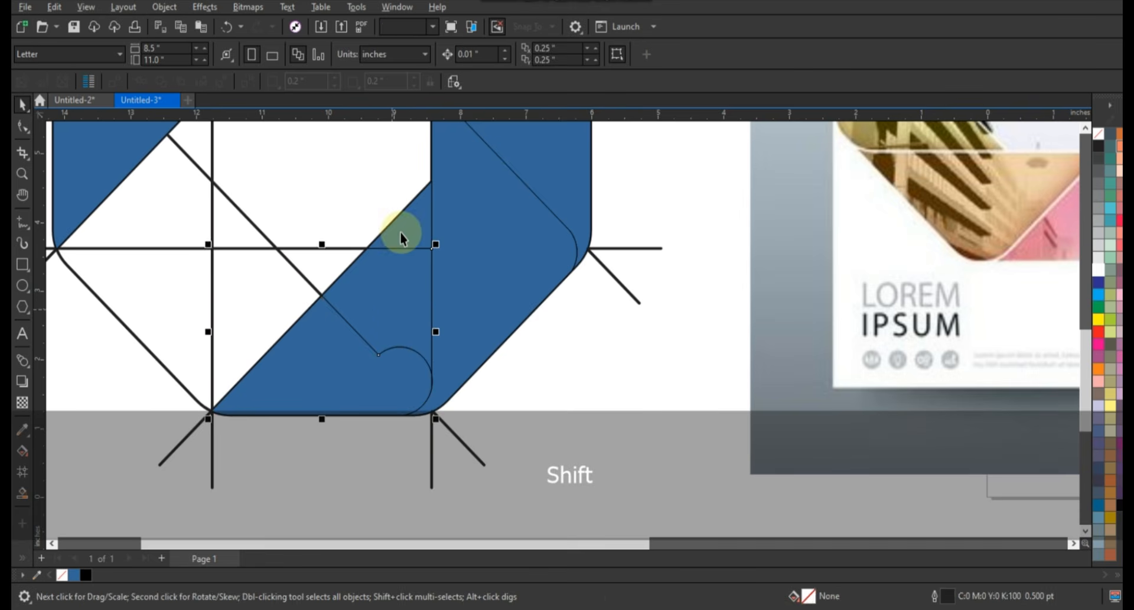
pyautogui.keyDown('shift'); pyautogui.click(399, 232); pyautogui.keyUp('shift')
pyautogui.click(415, 55)
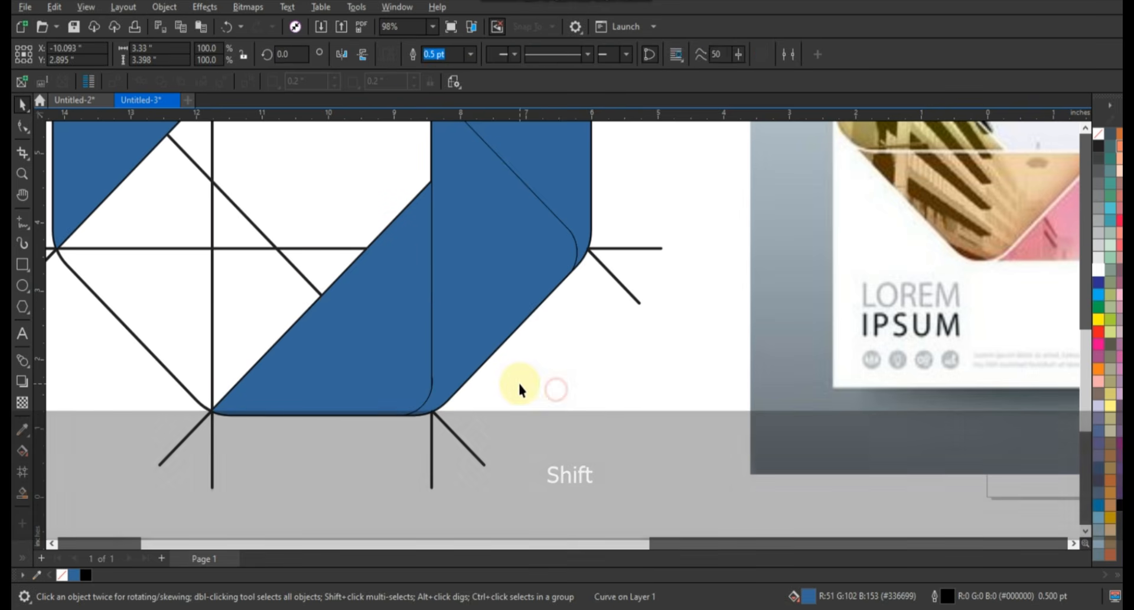
pyautogui.click(518, 384)
# Delete the leftover construction lines and the rounded octagon outline, leaving only the blue ribbon bands
pyautogui.scroll(-5, 519, 387)
pyautogui.click(549, 362)
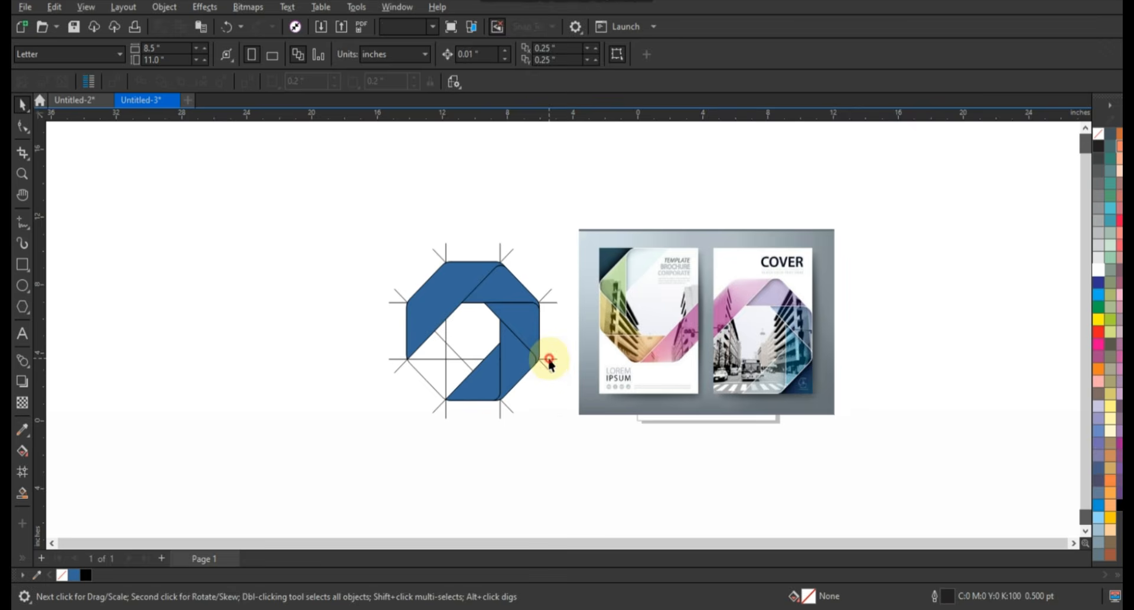
pyautogui.press('Delete')
pyautogui.click(463, 361)
pyautogui.press('Delete')
pyautogui.click(451, 363)
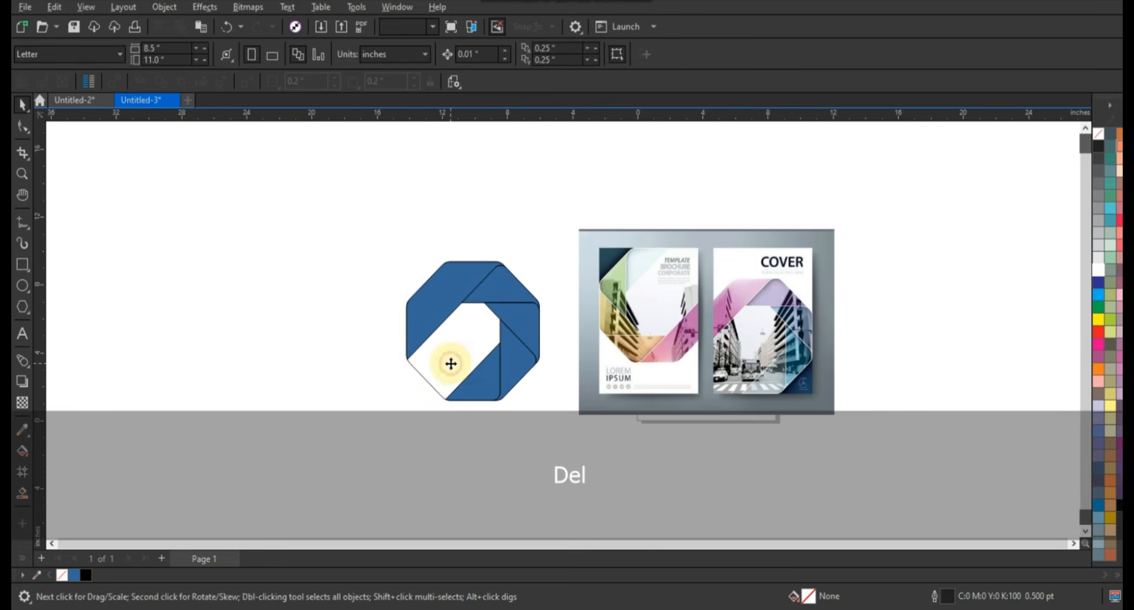
pyautogui.press('Delete')
pyautogui.click(370, 309)
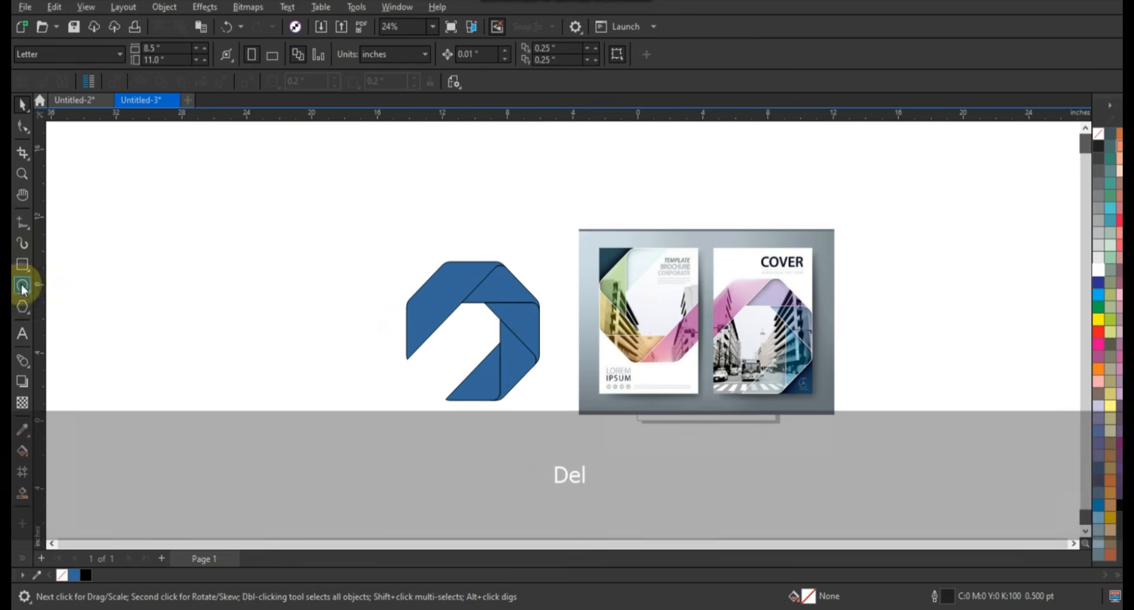
# Draw an upright cover rectangle about 13.16 by 18.95 inches around the area beside the ribbon
pyautogui.click(22, 264)
pyautogui.moveTo(258, 164); pyautogui.dragTo(473, 485)
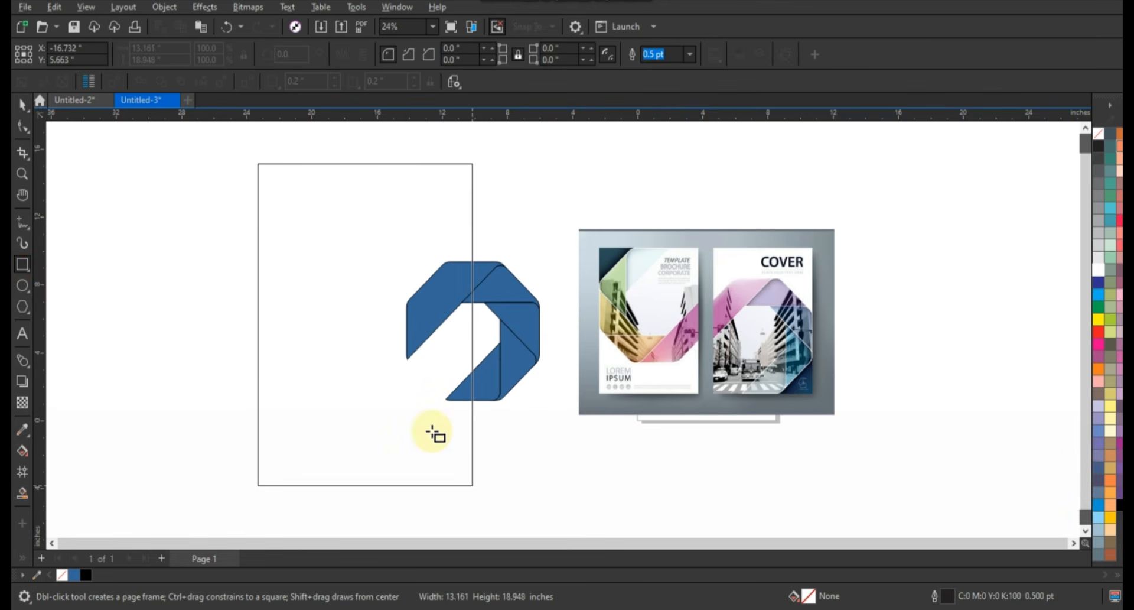
pyautogui.press('space')
# Move the ribbon bands into the lower part of the cover rectangle and delete the stray circle left over
pyautogui.moveTo(417, 395); pyautogui.dragTo(366, 418)
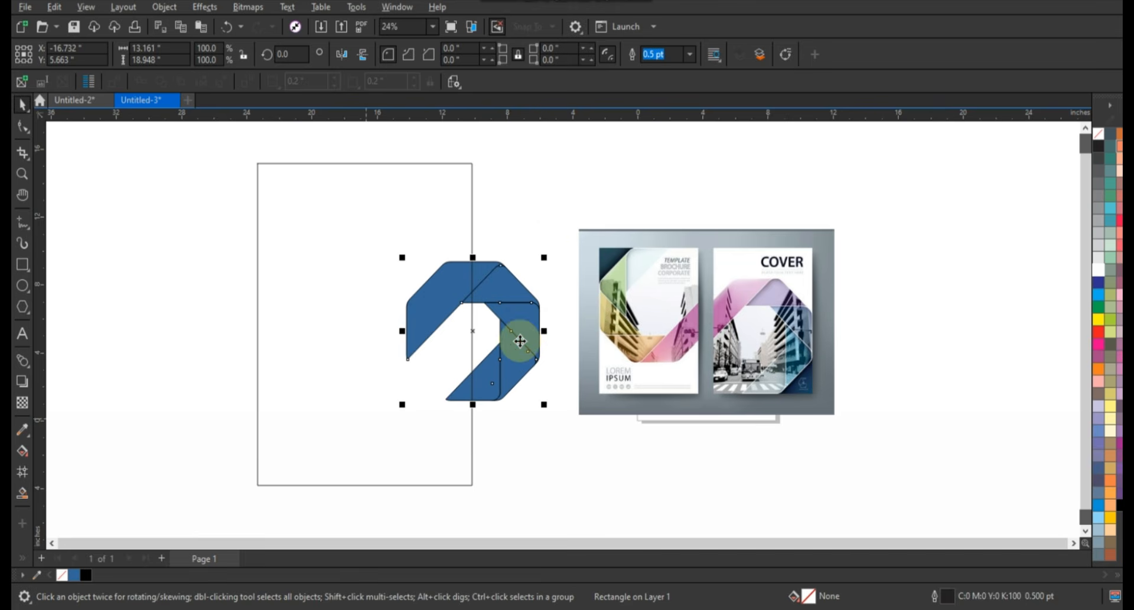
pyautogui.moveTo(526, 331); pyautogui.dragTo(436, 424)
pyautogui.moveTo(526, 341); pyautogui.dragTo(390, 376)
pyautogui.press('Delete')
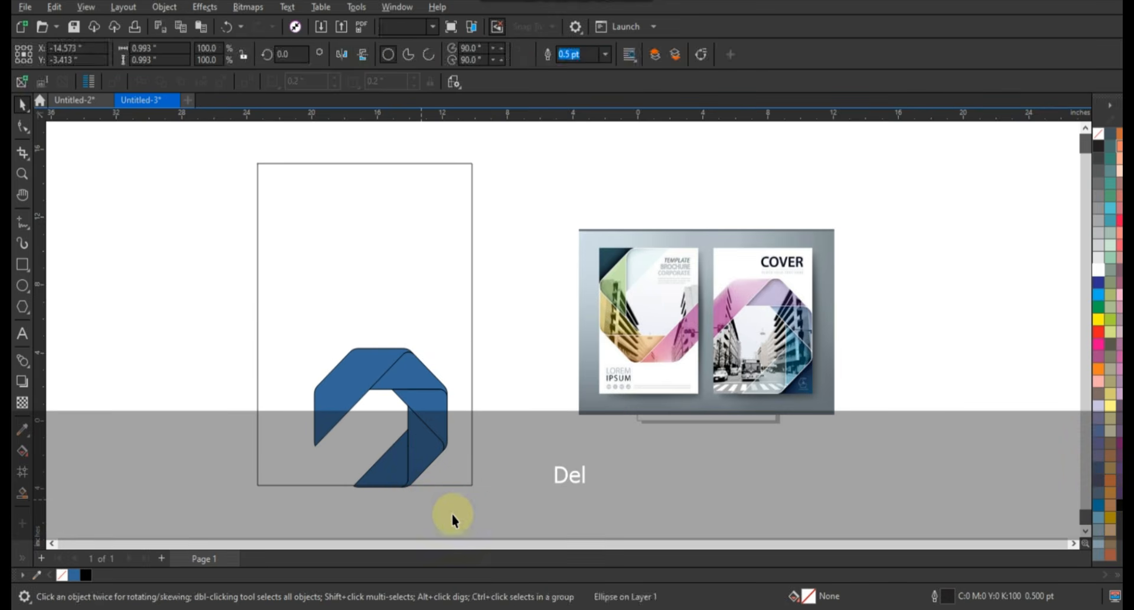
# Group the ribbon bands and align the group with the right and bottom edges of the cover rectangle
pyautogui.moveTo(277, 341); pyautogui.dragTo(276, 342)
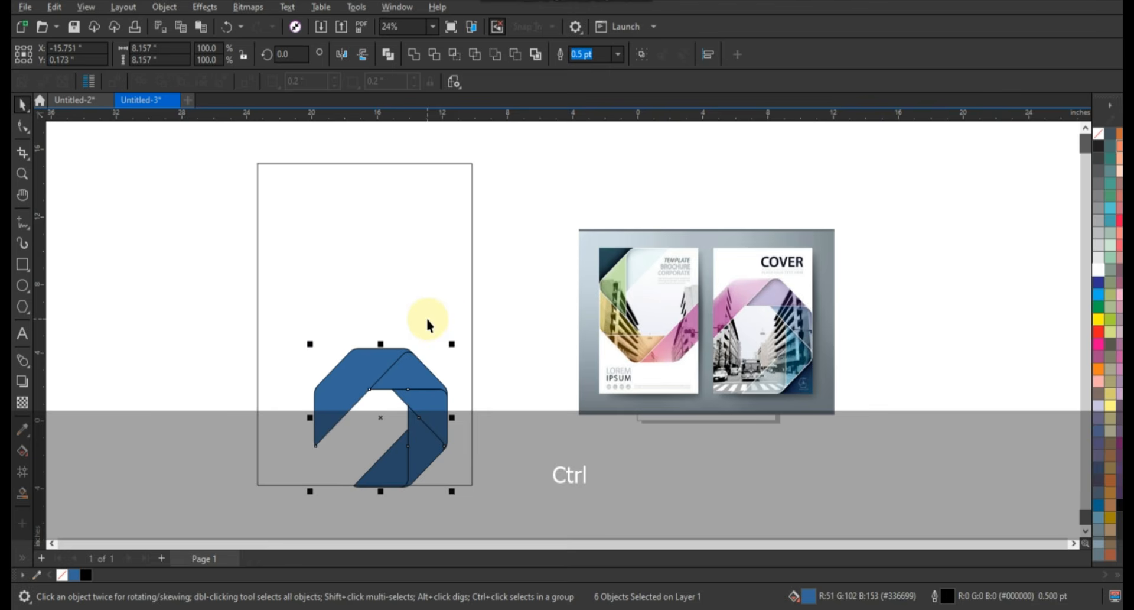
pyautogui.hotkey('ctrl', 'g')
pyautogui.keyDown('shift'); pyautogui.click(448, 312); pyautogui.keyUp('shift')
pyautogui.press('r')
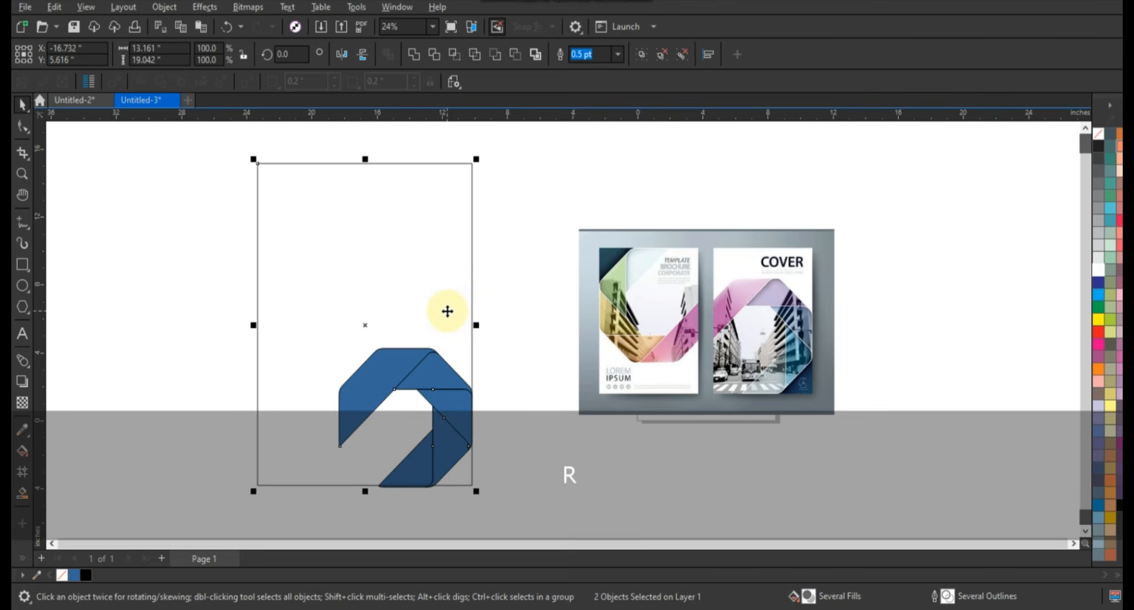
pyautogui.press('b')
pyautogui.click(417, 375)
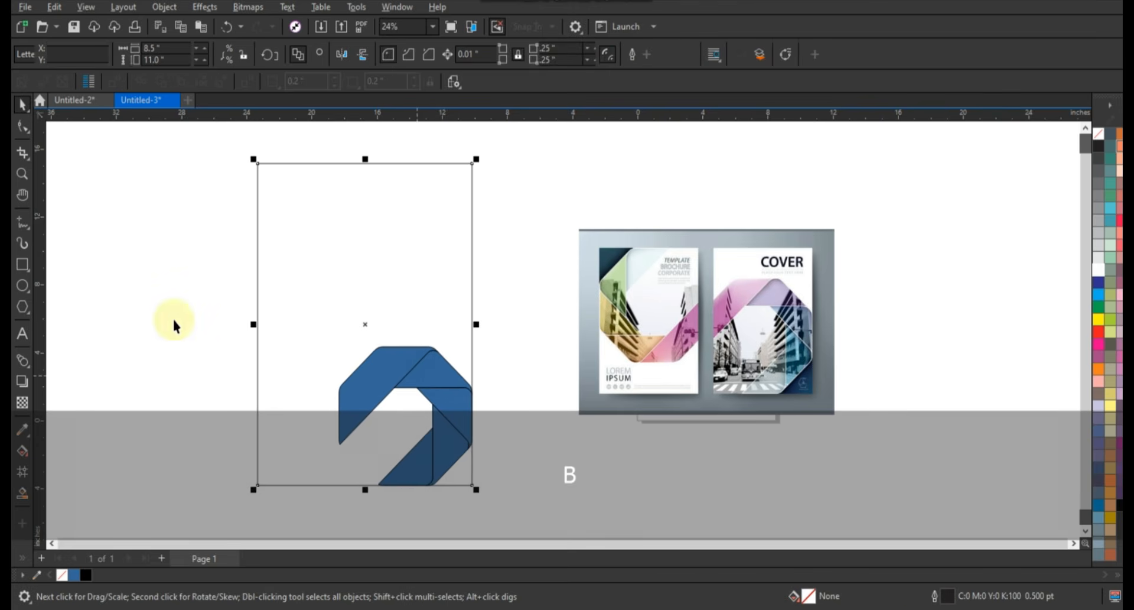
# Scale the ribbon group up to 163.4% from its bottom-right corner so it spans the cover rectangle's width
pyautogui.moveTo(191, 306); pyautogui.dragTo(497, 495)
pyautogui.moveTo(336, 337); pyautogui.dragTo(251, 249)
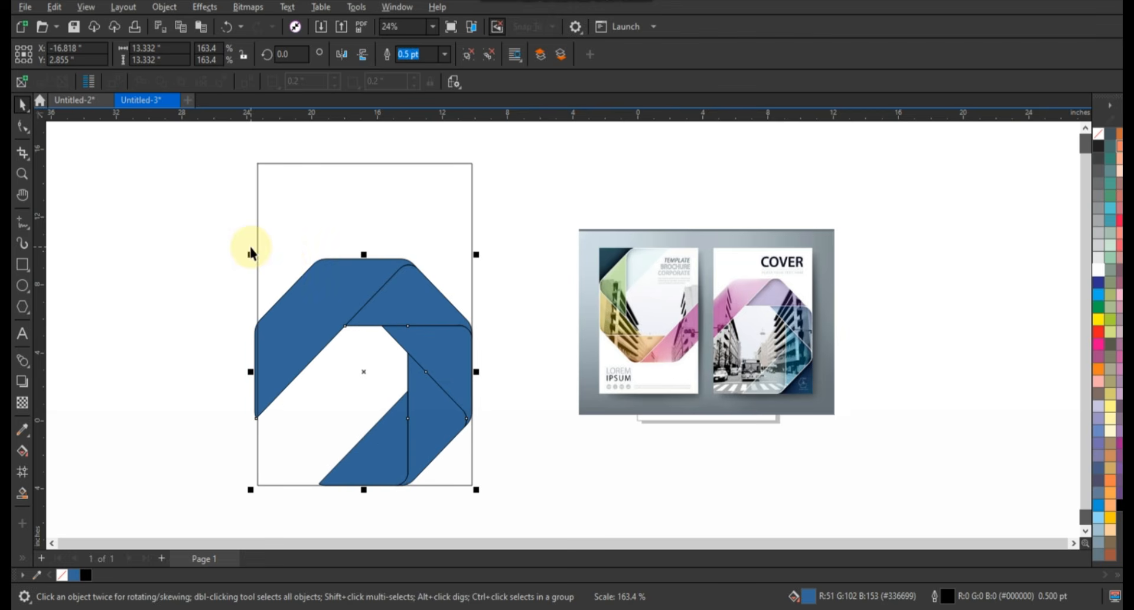
pyautogui.click(501, 353)
# Send the cover rectangle behind the ribbon group
pyautogui.click(347, 295)
pyautogui.hotkey('shift', 'pagedown')
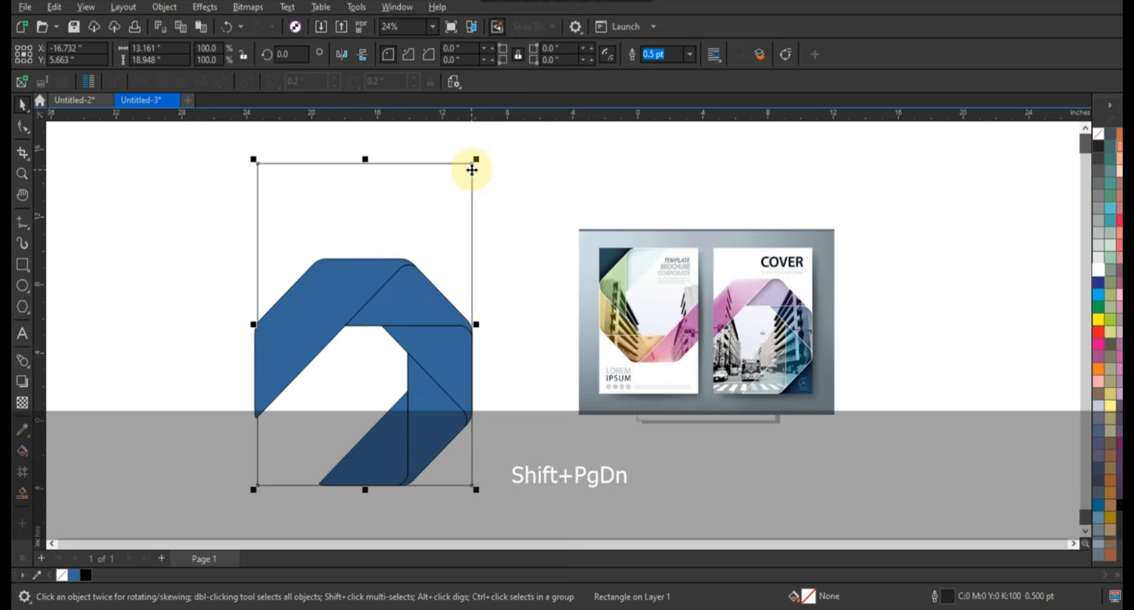
pyautogui.press('Escape')
# Thicken the ribbon group's outline to 8 pt and color it white
pyautogui.click(342, 304)
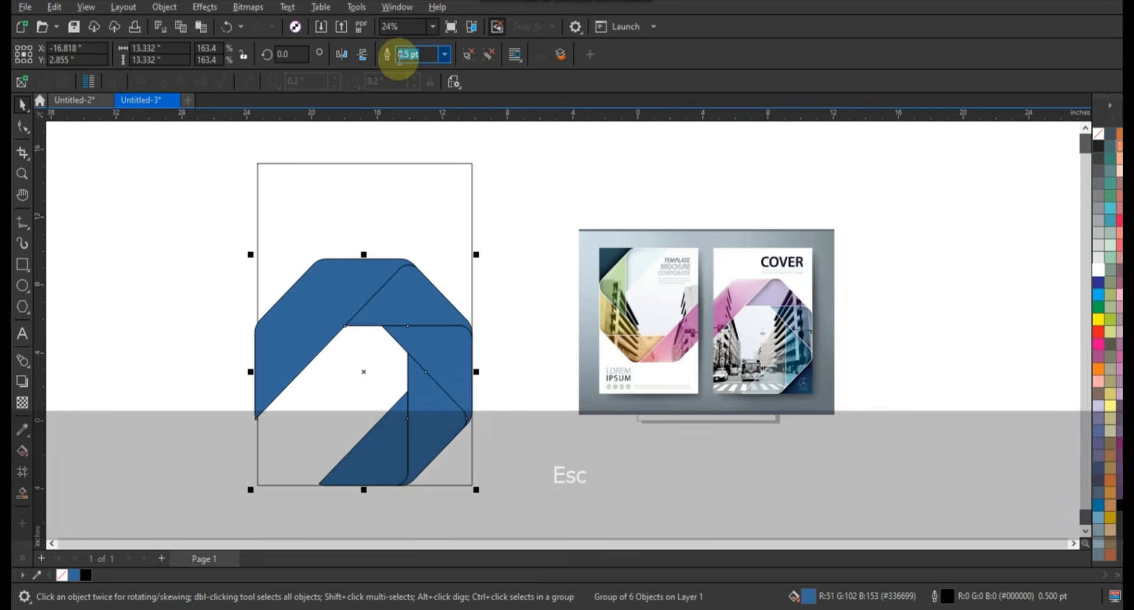
pyautogui.click(444, 53)
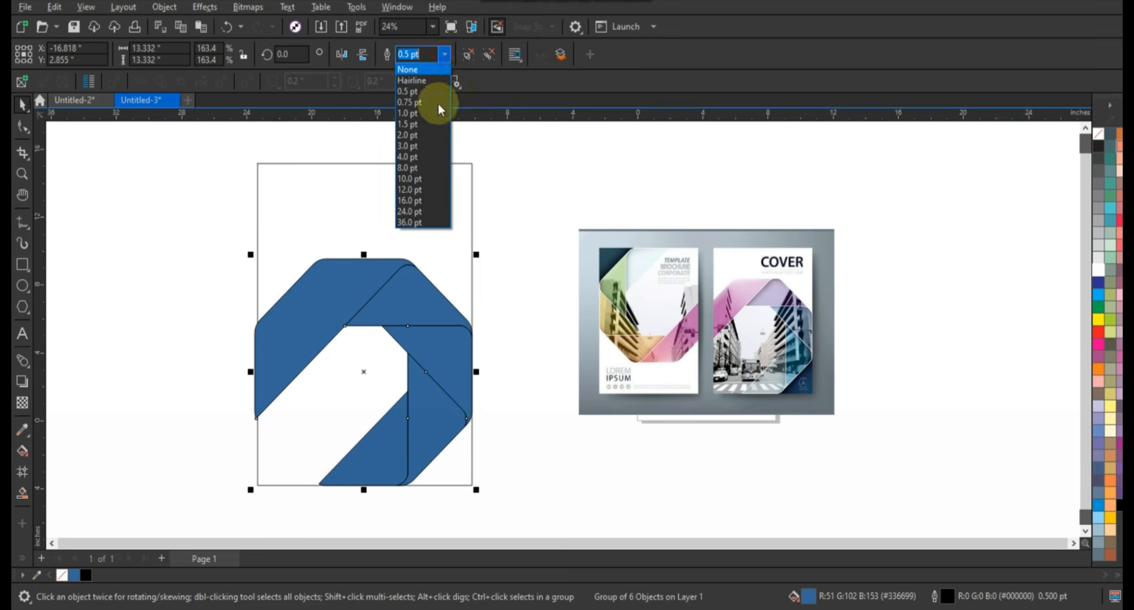
pyautogui.click(428, 157)
pyautogui.click(444, 53)
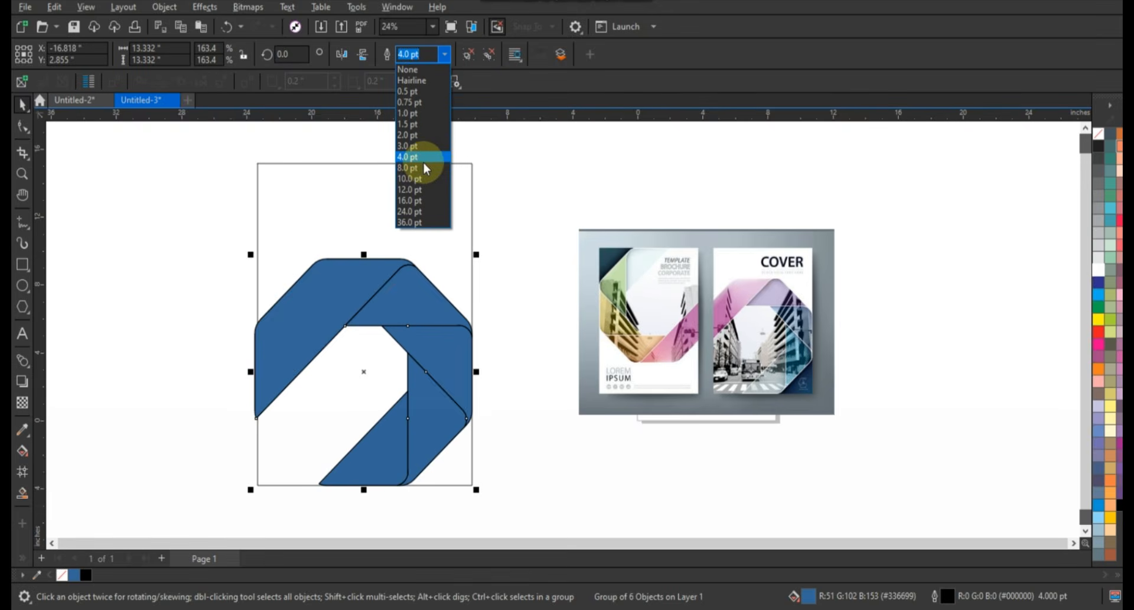
pyautogui.click(420, 166)
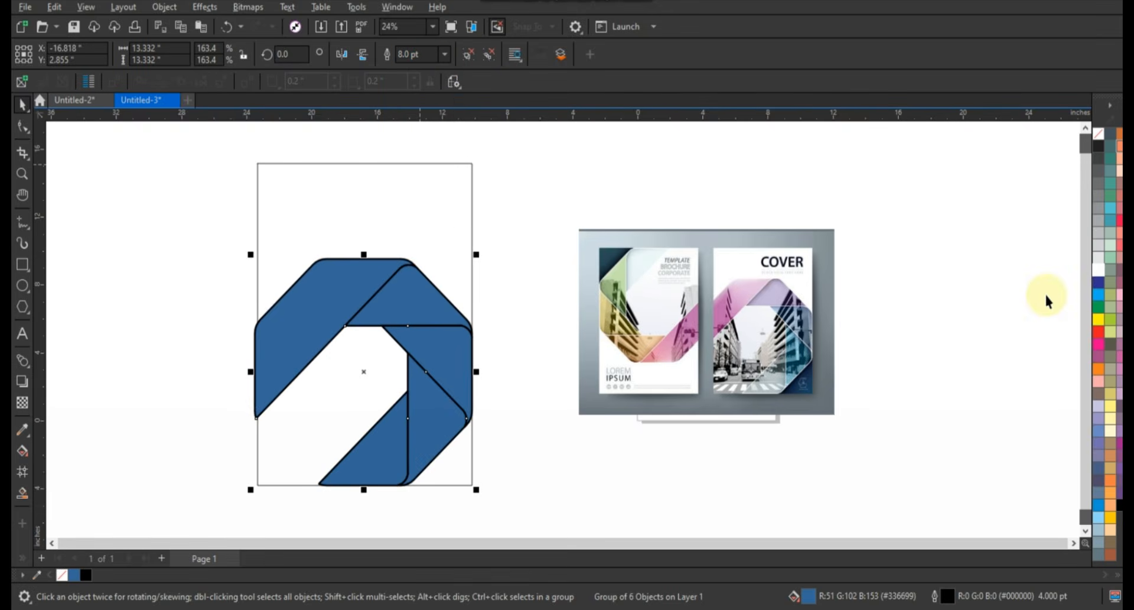
pyautogui.rightClick(1095, 274)
pyautogui.click(1077, 282)
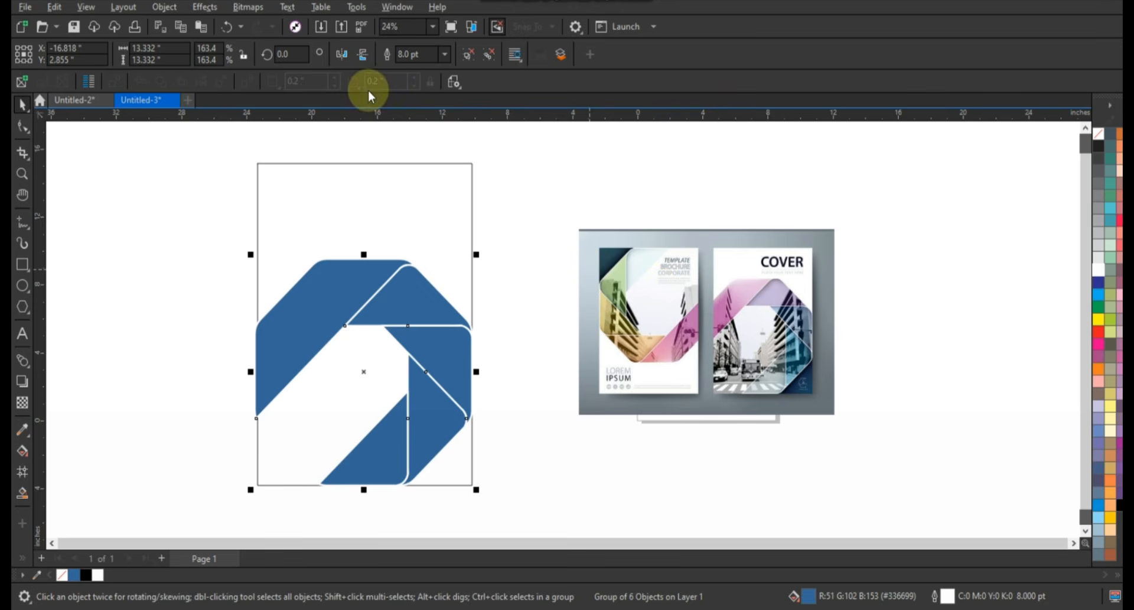
# Set the ribbon group's outline width to 6 pt
pyautogui.press('BackSpace')
pyautogui.write('6')
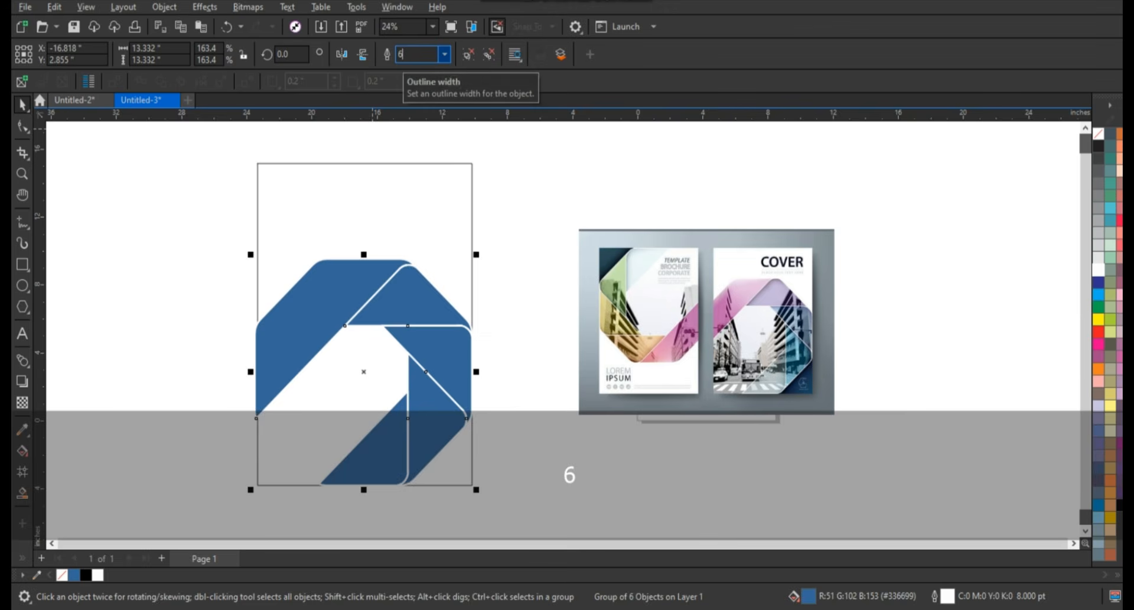
pyautogui.press('Return')
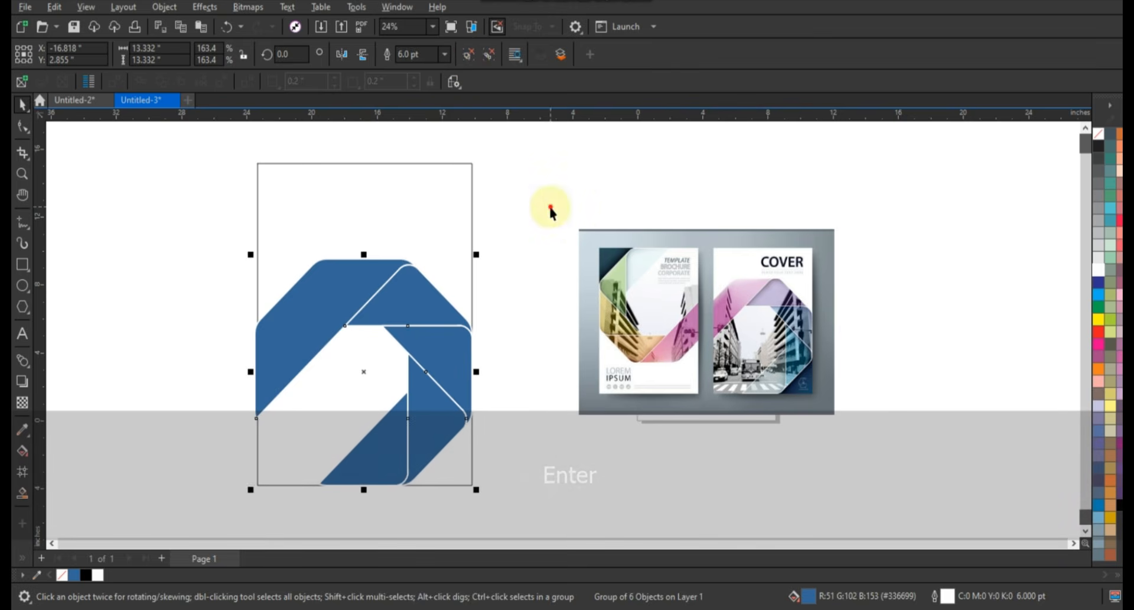
pyautogui.click(496, 264)
# Fill the upper-left ribbon band with the pink sampled from the reference cover using the Color Eyedropper
pyautogui.click(22, 174)
pyautogui.moveTo(209, 213); pyautogui.dragTo(869, 488)
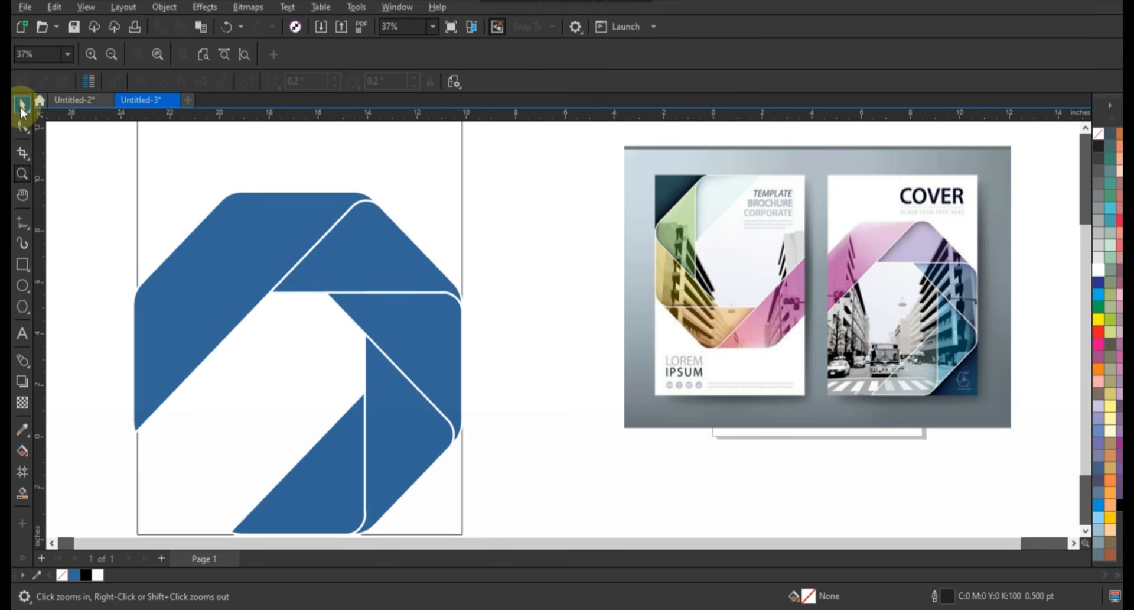
pyautogui.click(22, 107)
pyautogui.click(267, 260)
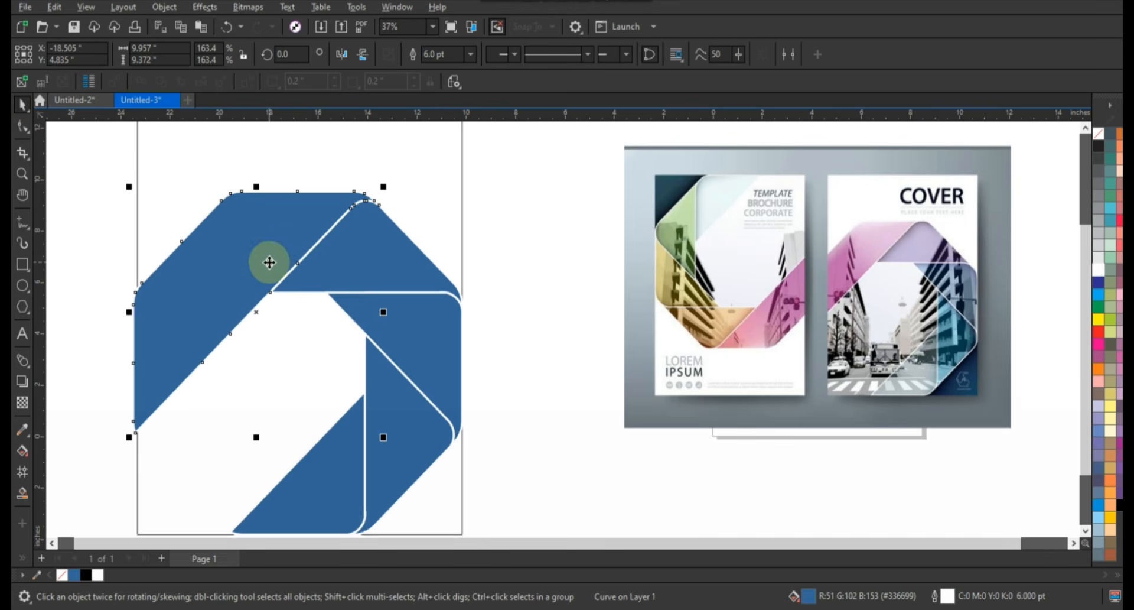
pyautogui.click(22, 434)
pyautogui.click(827, 267)
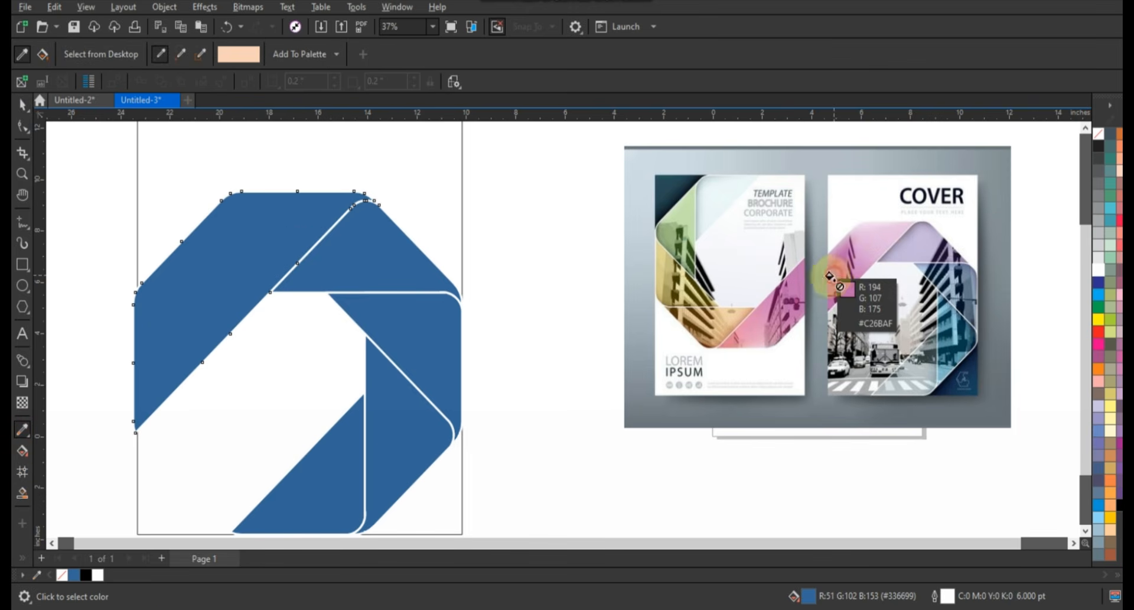
pyautogui.click(302, 249)
# Fill the top-right band with lavender and the right band below it with slate blue, both sampled from the reference cover
pyautogui.press('space')
pyautogui.press('space')
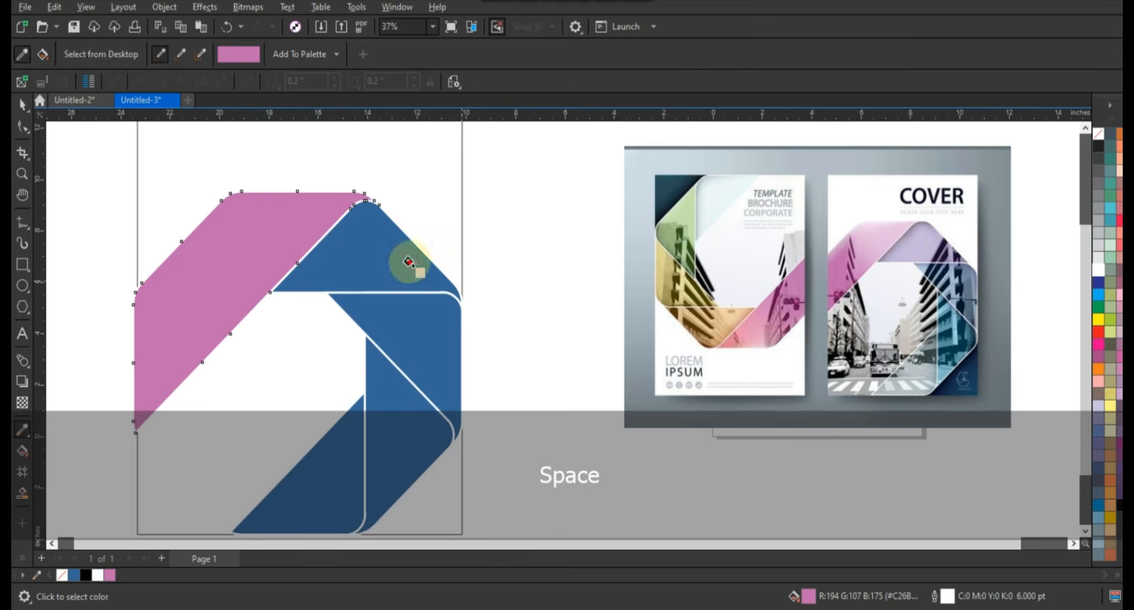
pyautogui.click(408, 262)
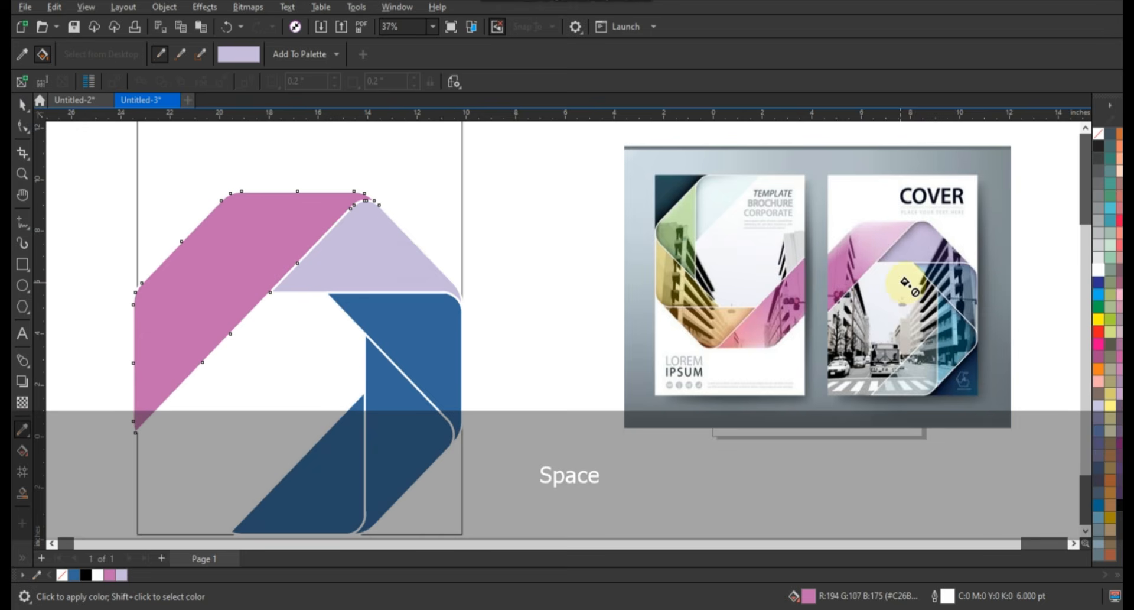
pyautogui.click(965, 281)
pyautogui.click(443, 324)
# Fill the lower-right band with dark teal and the bottom band with light gray, both sampled from the reference cover
pyautogui.press('space')
pyautogui.press('space')
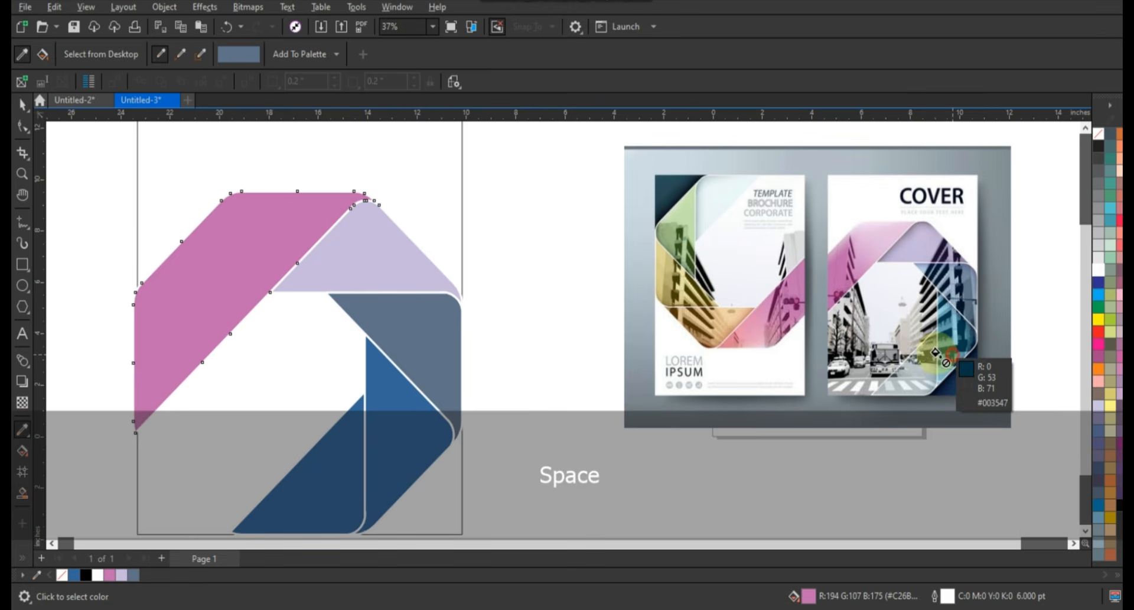
pyautogui.click(935, 353)
pyautogui.click(405, 405)
pyautogui.press('space')
pyautogui.press('space')
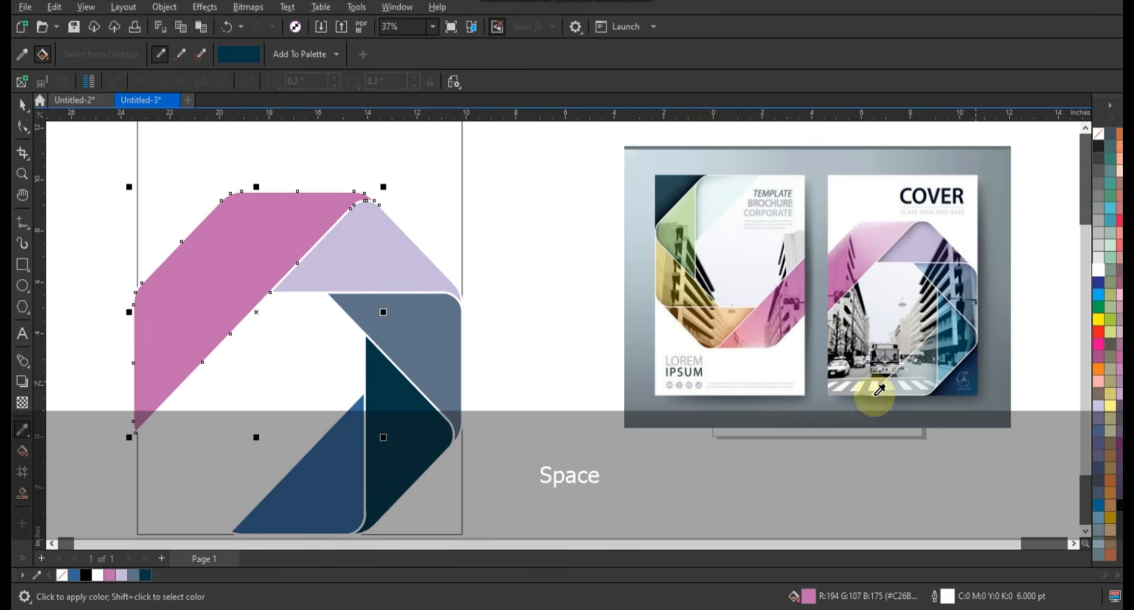
pyautogui.click(901, 378)
pyautogui.click(329, 493)
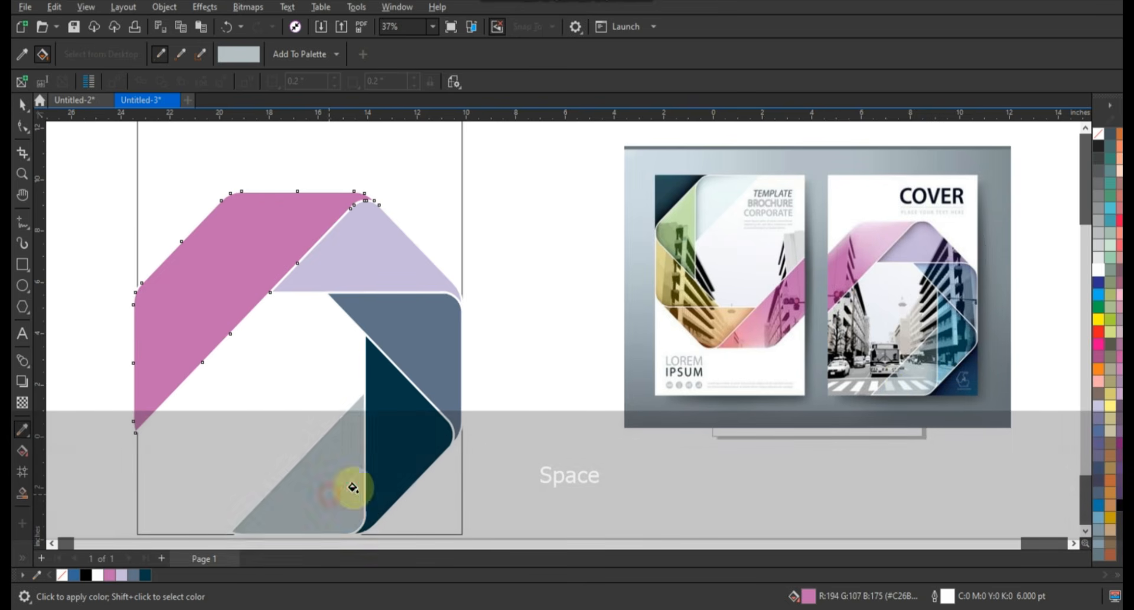
pyautogui.click(23, 105)
pyautogui.click(500, 283)
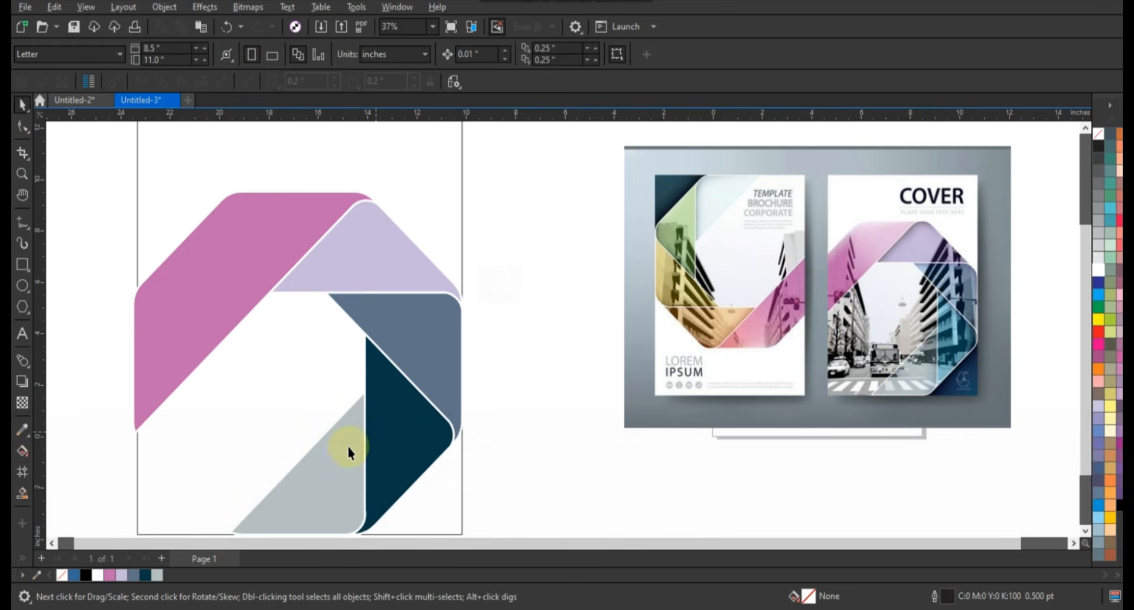
# Select all five ribbon bands and give them a uniform transparency of 26
pyautogui.click(349, 452)
pyautogui.keyDown('shift'); pyautogui.click(397, 424); pyautogui.keyUp('shift')
pyautogui.keyDown('shift'); pyautogui.click(423, 347); pyautogui.keyUp('shift')
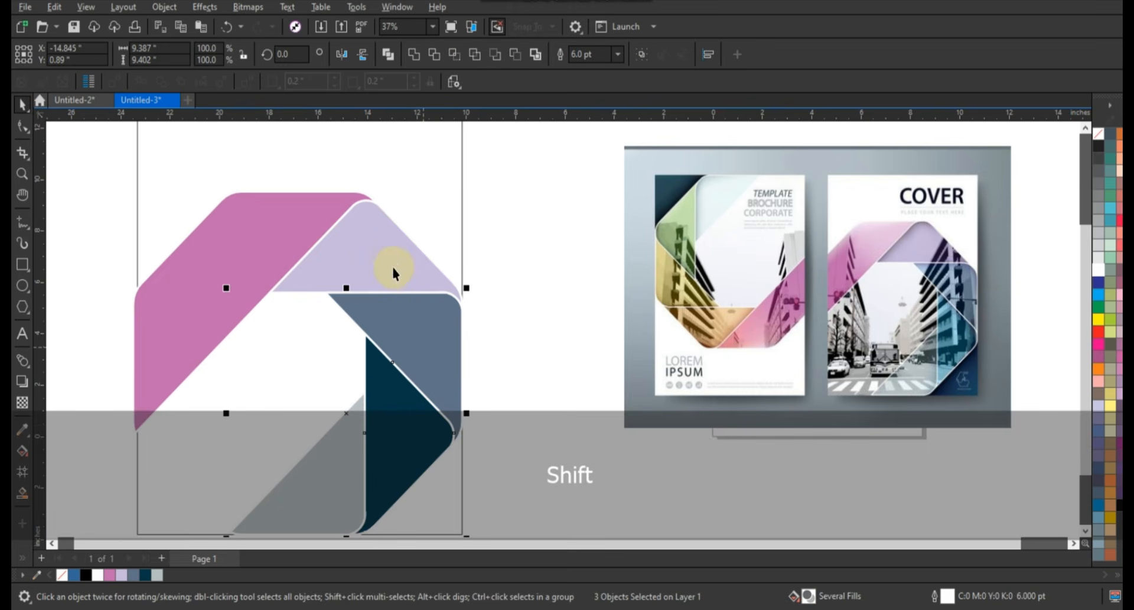
pyautogui.keyDown('shift'); pyautogui.click(271, 251); pyautogui.keyUp('shift')
pyautogui.keyDown('shift'); pyautogui.click(270, 252); pyautogui.keyUp('shift')
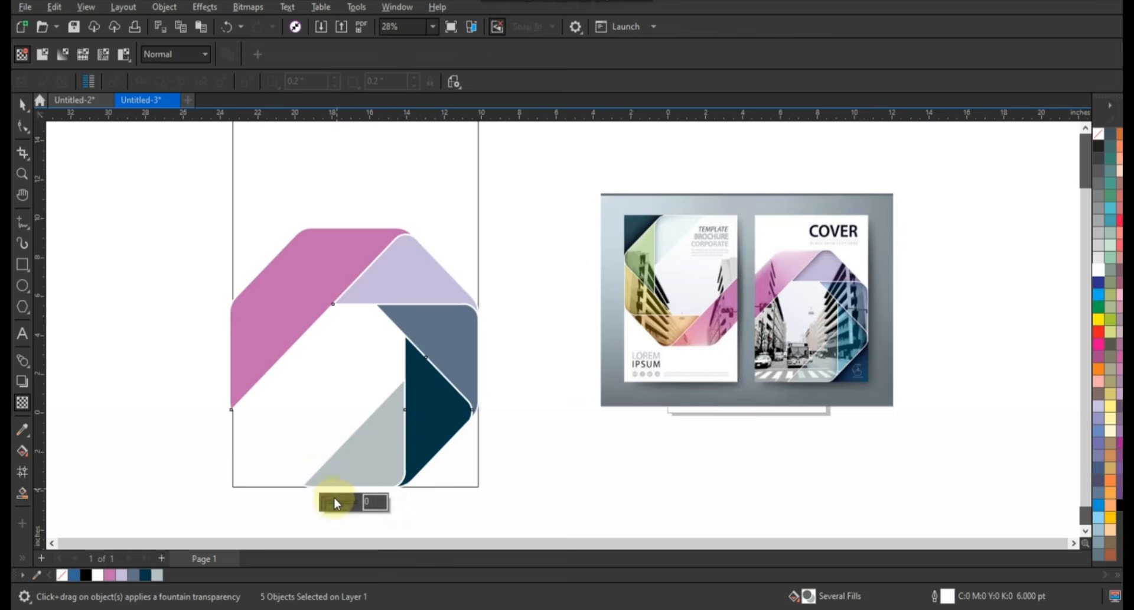
pyautogui.moveTo(325, 501); pyautogui.dragTo(334, 504)
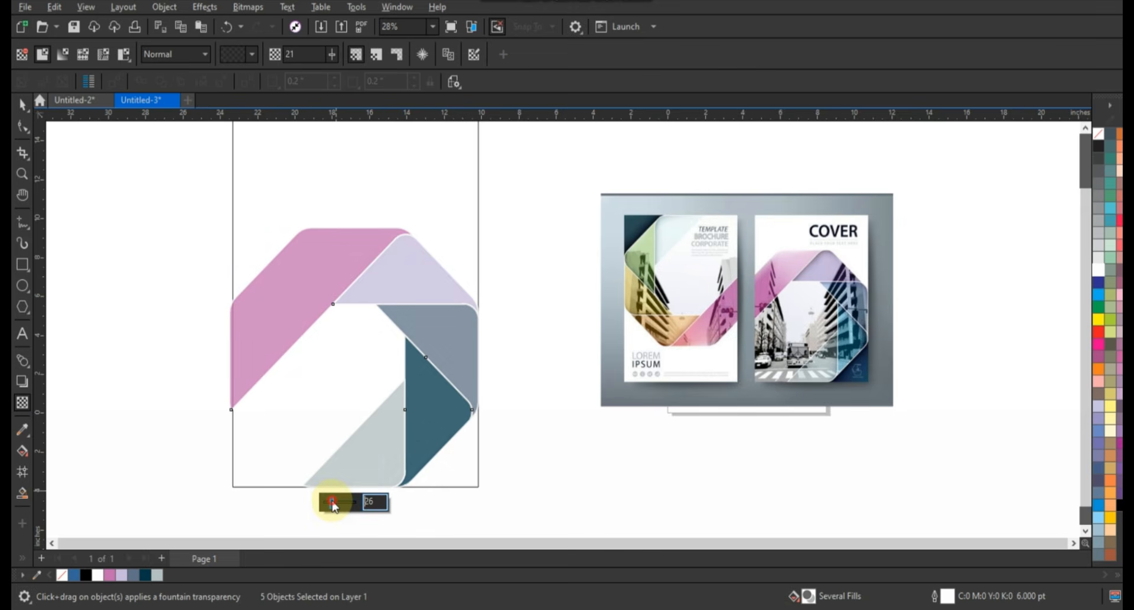
pyautogui.click(189, 264)
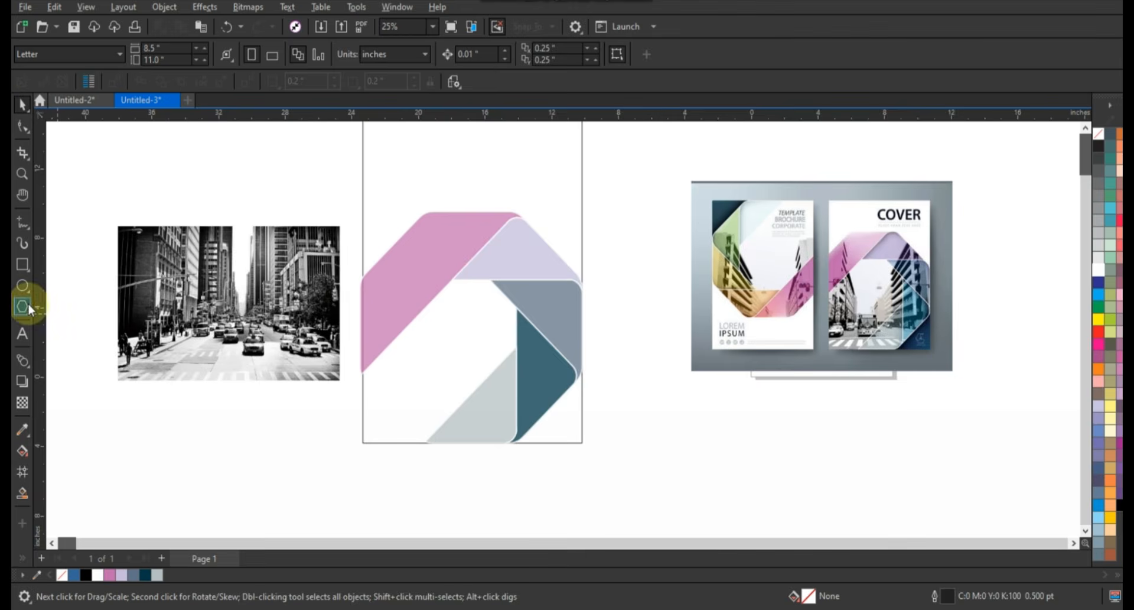
# Draw a regular eight-sided polygon over the ribbon ring and scale it to about 13.4 in so its sides follow the bands
pyautogui.click(22, 307)
pyautogui.moveTo(600, 286); pyautogui.dragTo(659, 381)
pyautogui.hotkey('ctrl', 'z')
pyautogui.click(23, 105)
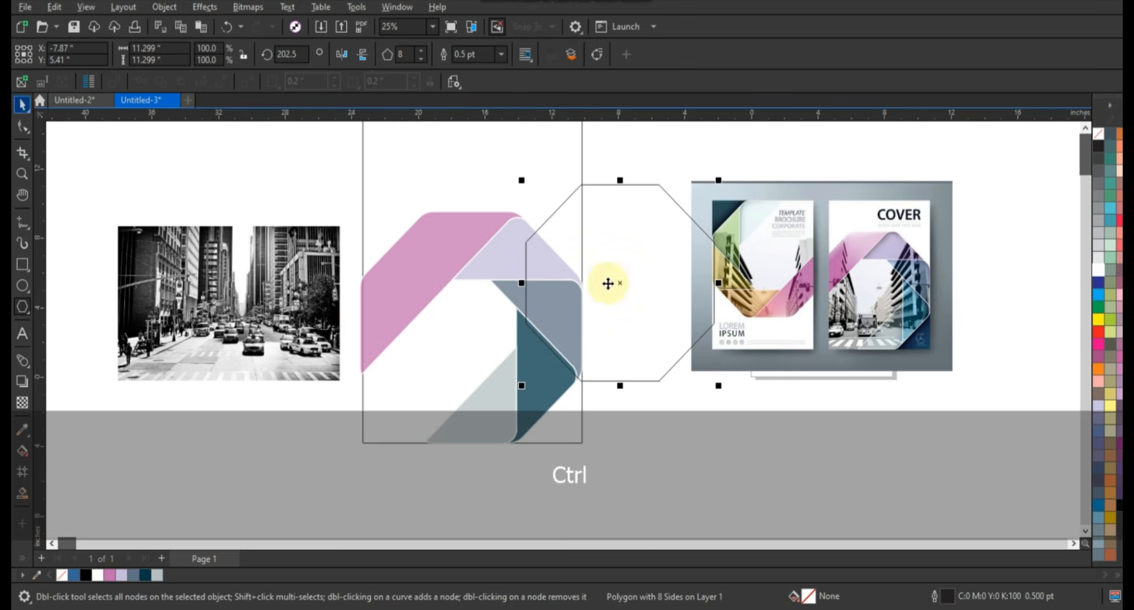
pyautogui.press('shift')
pyautogui.moveTo(585, 254); pyautogui.dragTo(480, 267)
pyautogui.moveTo(567, 417); pyautogui.dragTo(590, 447)
pyautogui.moveTo(363, 445); pyautogui.dragTo(354, 453)
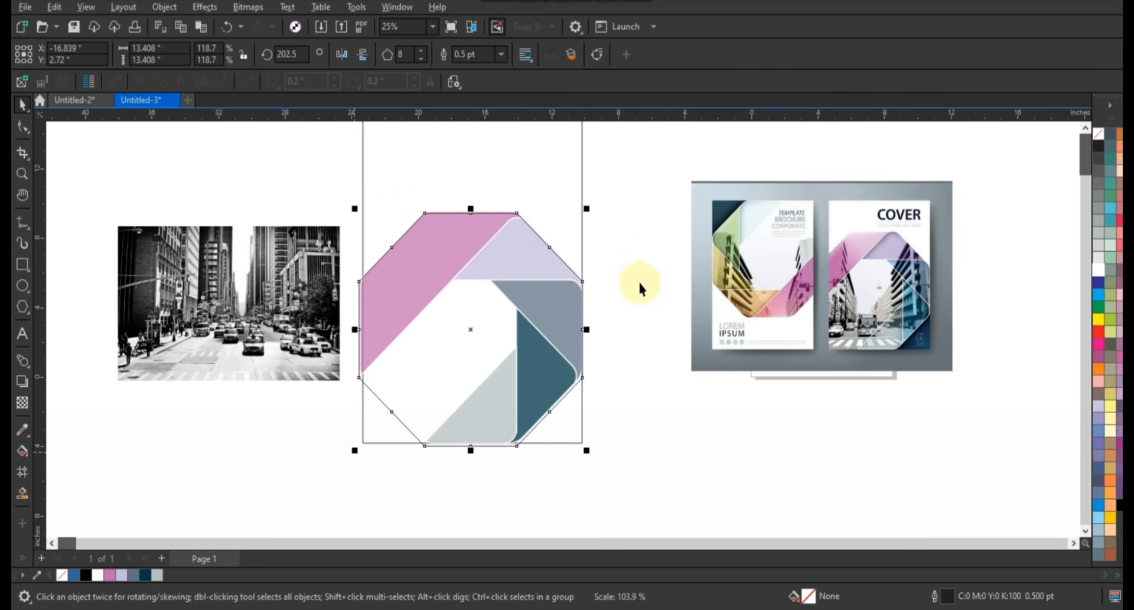
# Convert the octagon to curves and pull its lower-left edge out past the cover rectangle's lower-left corner
pyautogui.click(20, 130)
pyautogui.hotkey('ctrl', 'q')
pyautogui.moveTo(391, 412); pyautogui.dragTo(352, 456)
pyautogui.click(22, 106)
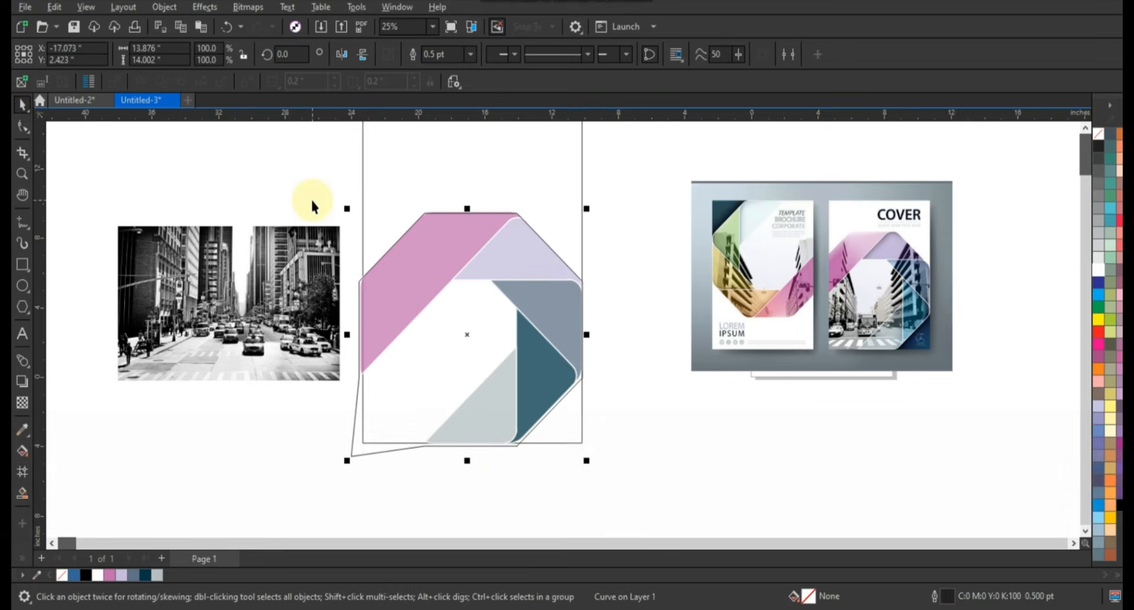
# Scale the octagonal shape to 98% about its center and nudge it to line up with the ribbons' outer edges
pyautogui.press('Down')
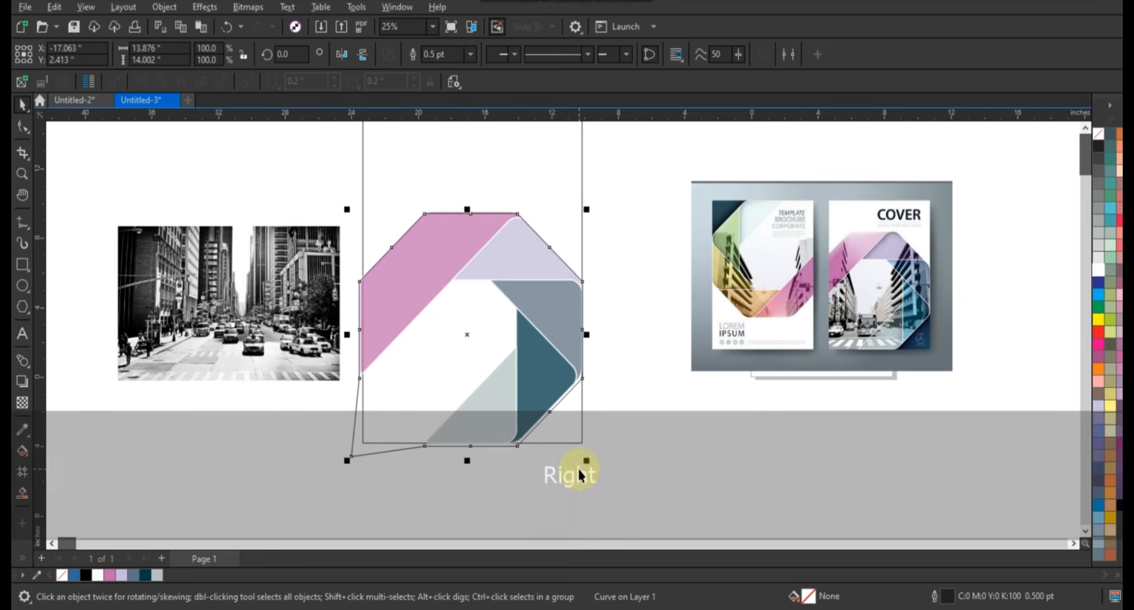
pyautogui.moveTo(583, 457); pyautogui.dragTo(583, 462)
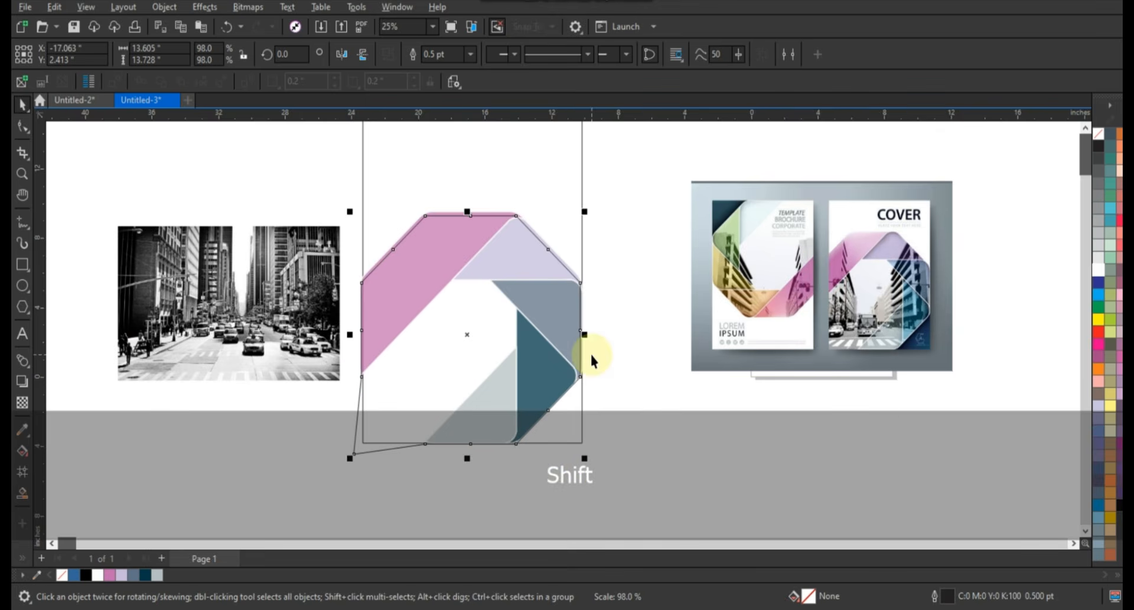
pyautogui.press('Up')
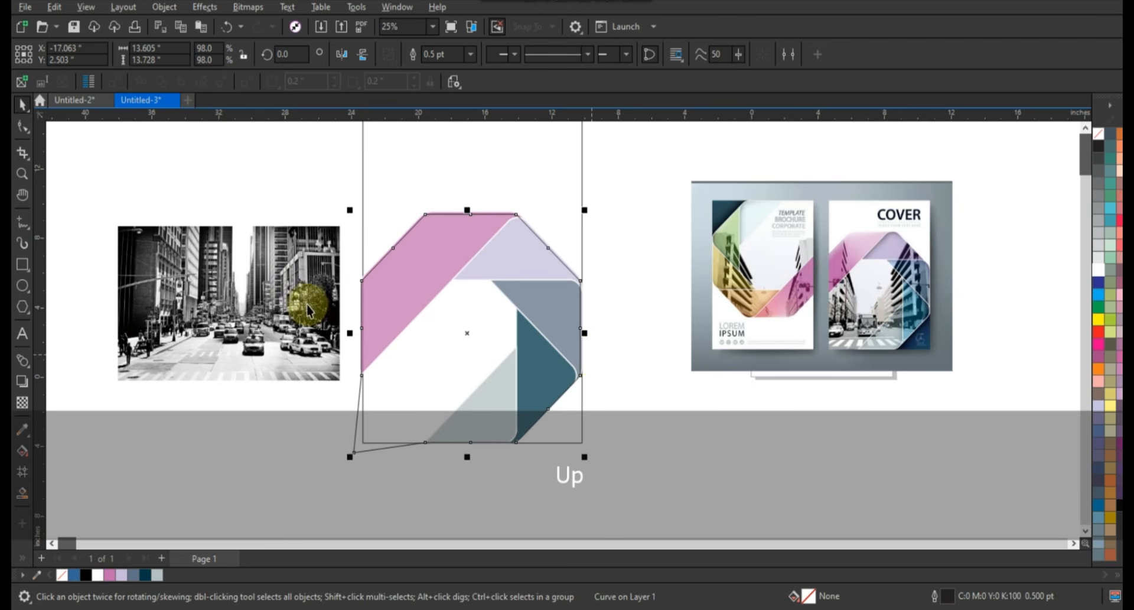
# PowerClip the black-and-white city street photo inside the octagonal shape
pyautogui.click(308, 304)
pyautogui.press('w')
pyautogui.click(355, 445)
# Edit the PowerClip contents, enlarging the street photo to 158% so it covers the whole shape, and finish editing
pyautogui.press('d')
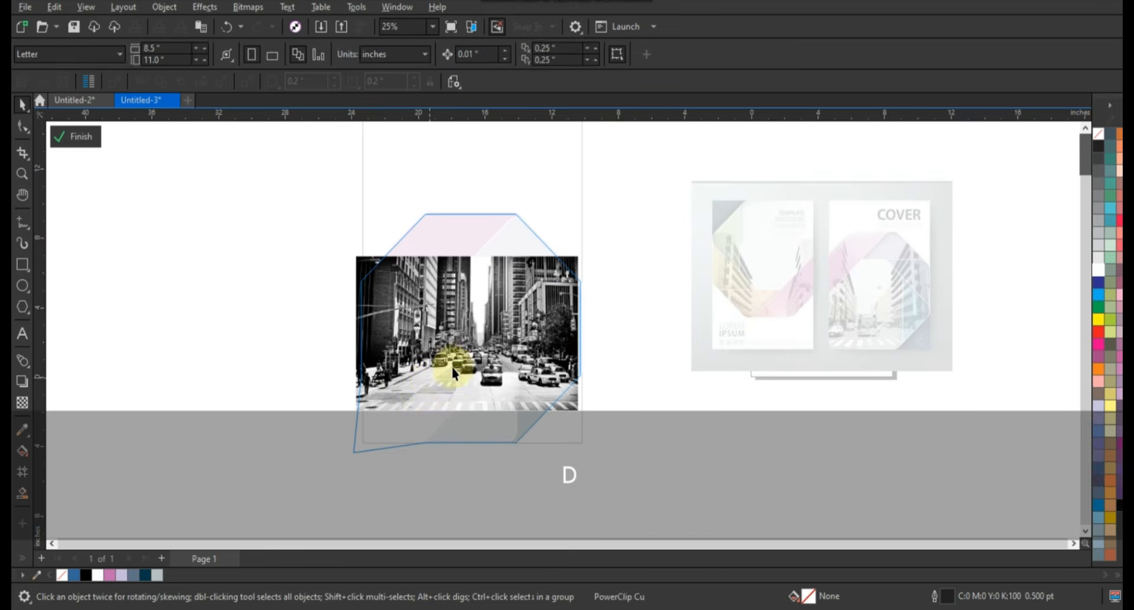
pyautogui.click(454, 371)
pyautogui.moveTo(581, 254); pyautogui.dragTo(646, 207)
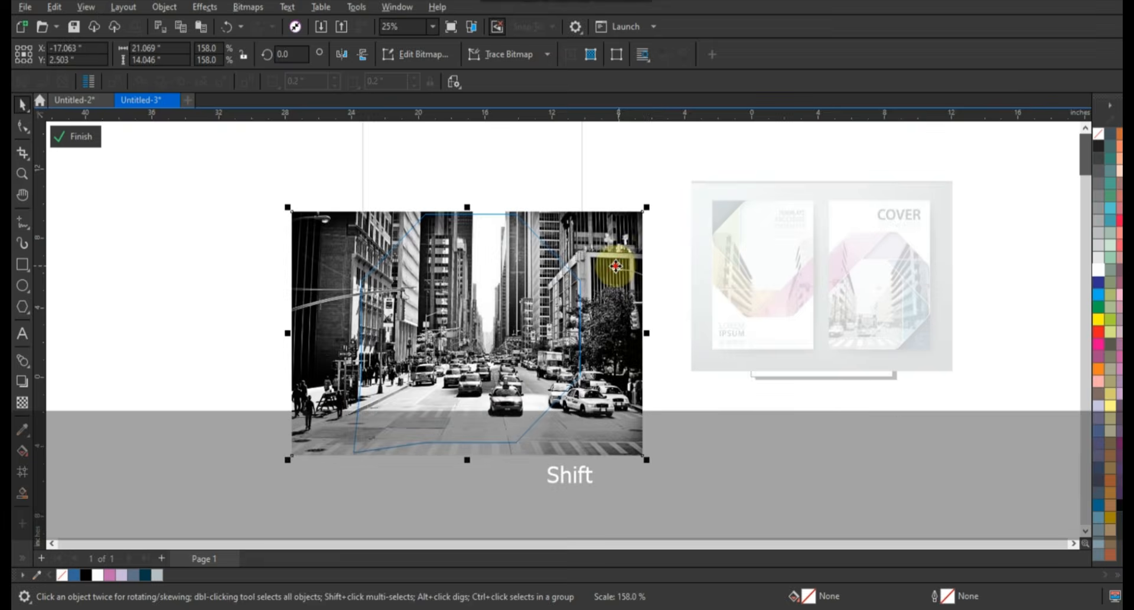
pyautogui.moveTo(616, 266); pyautogui.dragTo(614, 265)
pyautogui.press('f')
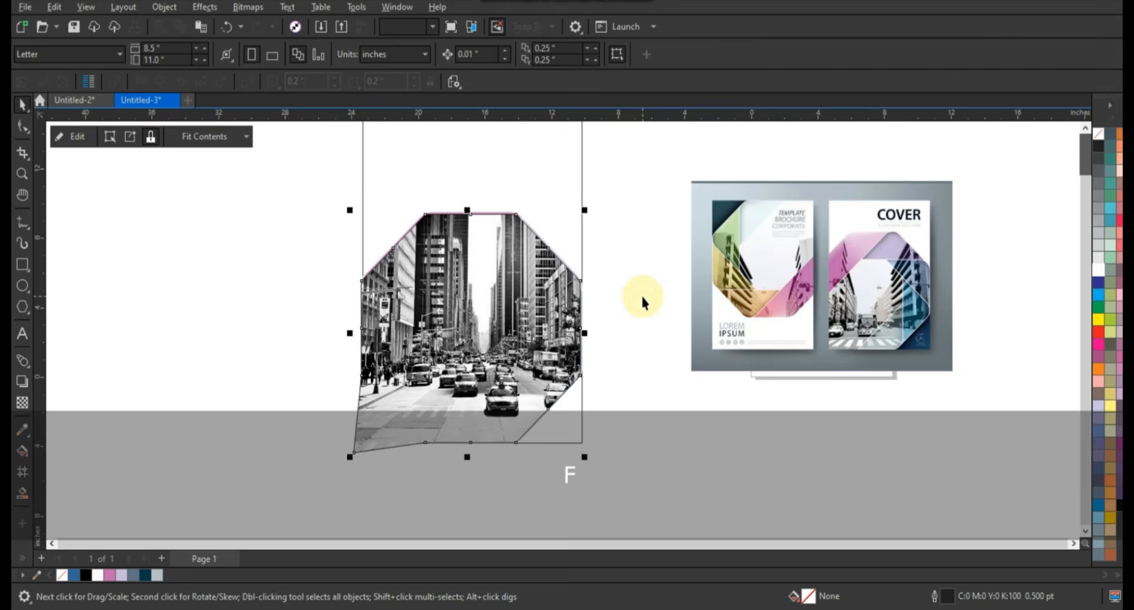
# Send the clipped street photo behind the ribbon bands and remove its outline
pyautogui.hotkey('shift', 'pagedown')
pyautogui.rightClick(1098, 135)
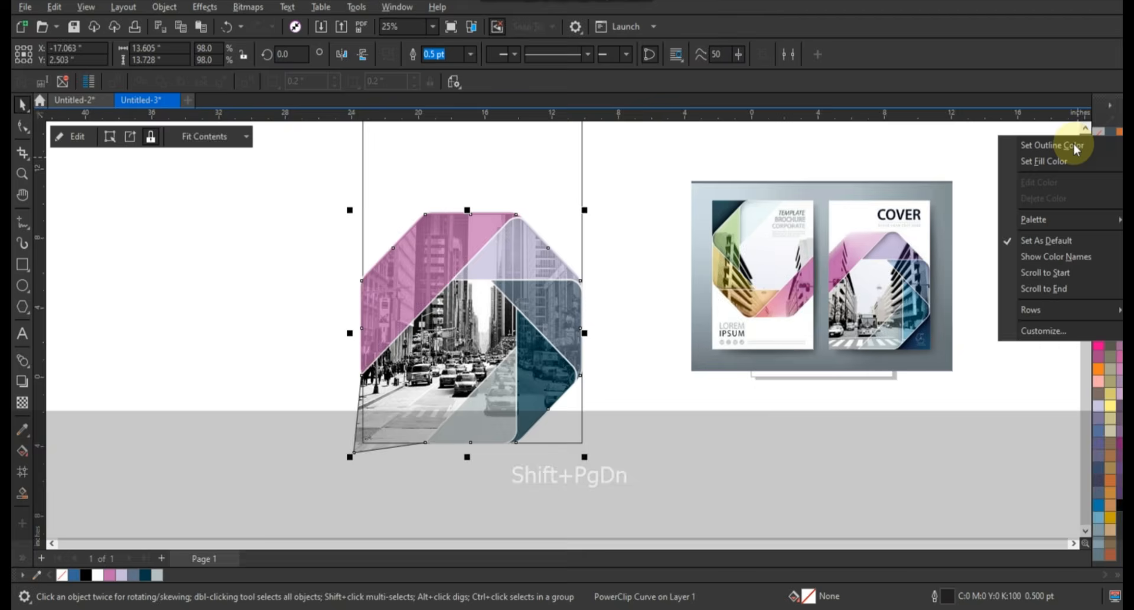
pyautogui.click(1074, 147)
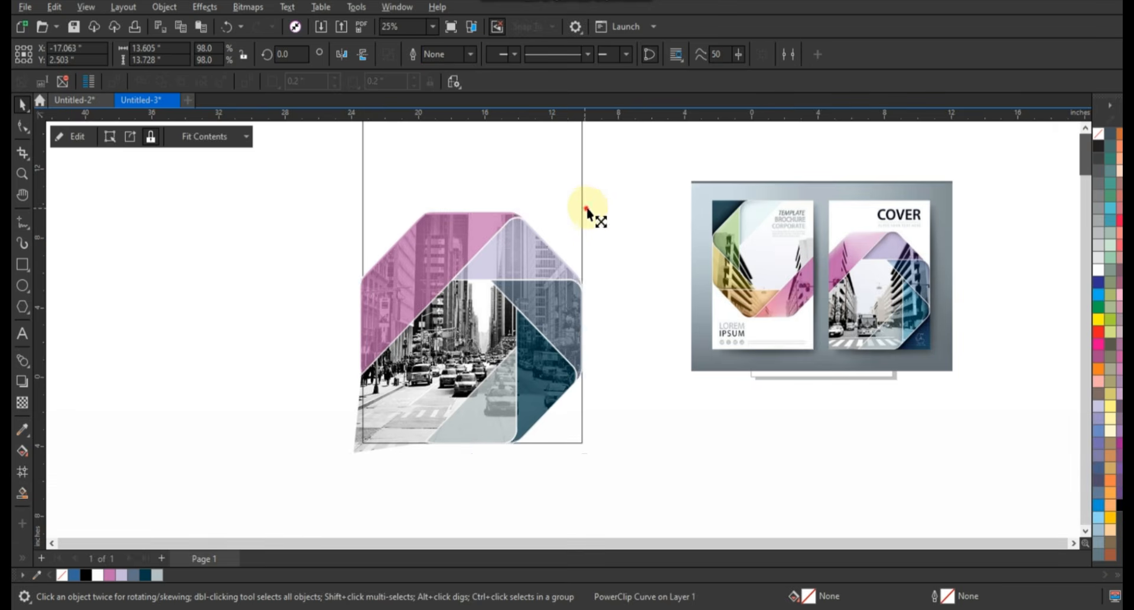
pyautogui.moveTo(587, 208)
pyautogui.mouseDown()
pyautogui.moveTo(591, 230)
pyautogui.moveTo(590, 215)
pyautogui.mouseUp()
pyautogui.click(648, 246)
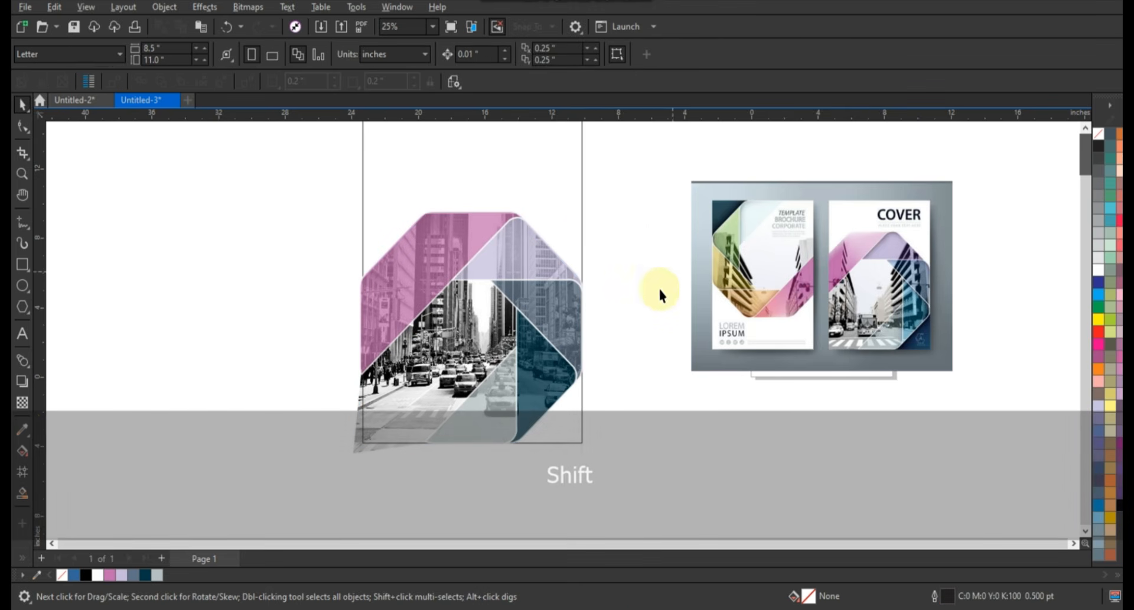
# Create a Smart Fill shape in the cover's empty lower-right corner and color it dark teal (#003547)
pyautogui.click(22, 492)
pyautogui.click(573, 423)
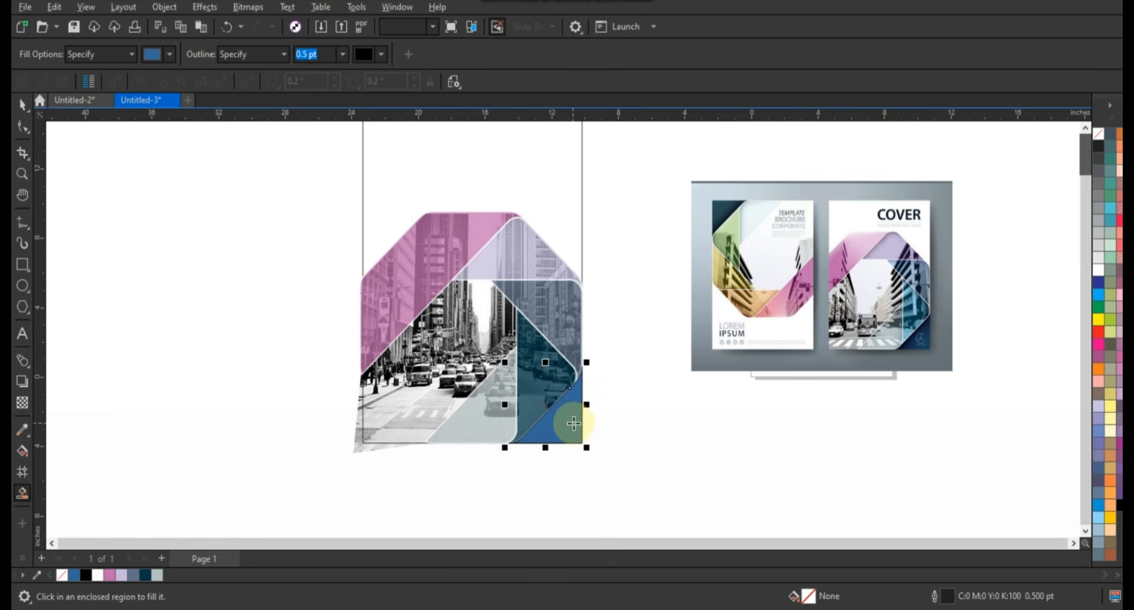
pyautogui.click(23, 105)
pyautogui.click(145, 574)
pyautogui.click(670, 439)
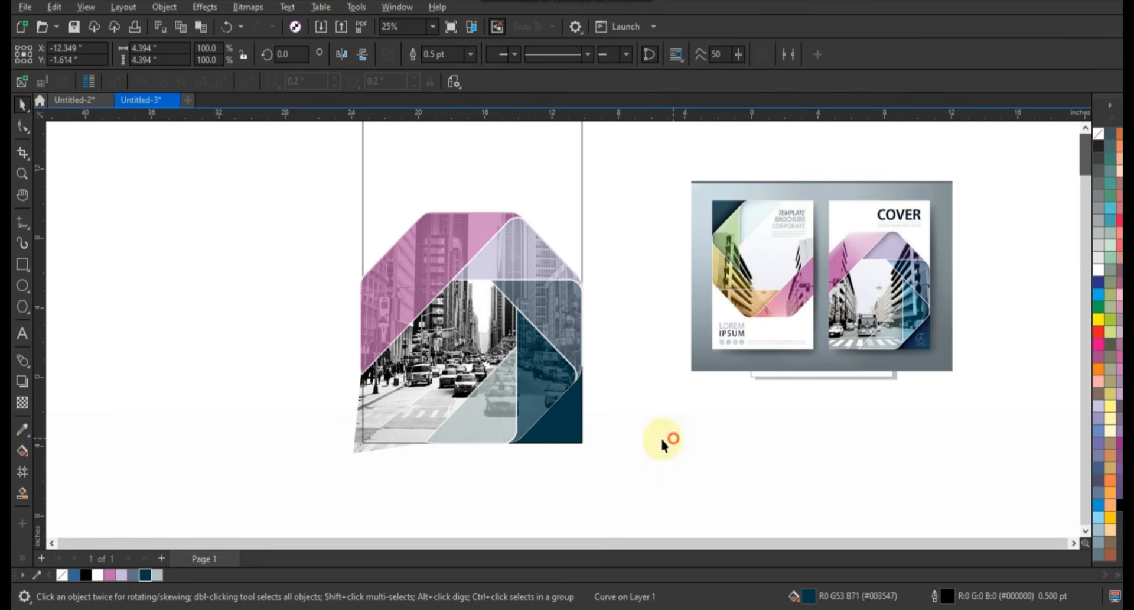
# PowerClip the ribbons, photo and corner shape inside the cover rectangle and preview the cover beside the reference full screen
pyautogui.moveTo(681, 479); pyautogui.dragTo(302, 225)
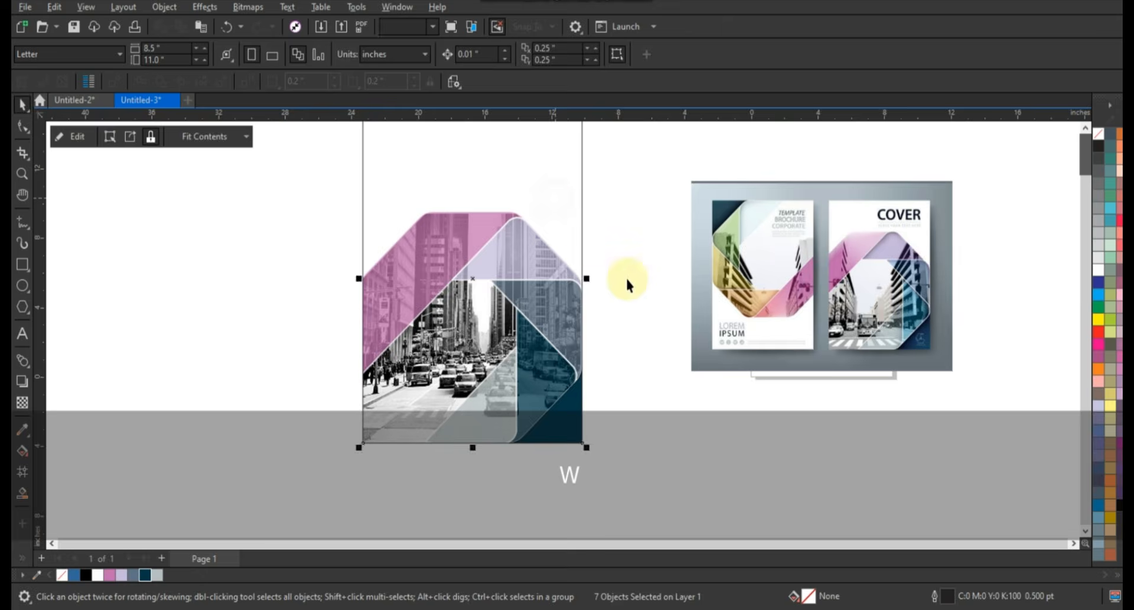
pyautogui.click(628, 278)
pyautogui.scroll(-1, 670, 344)
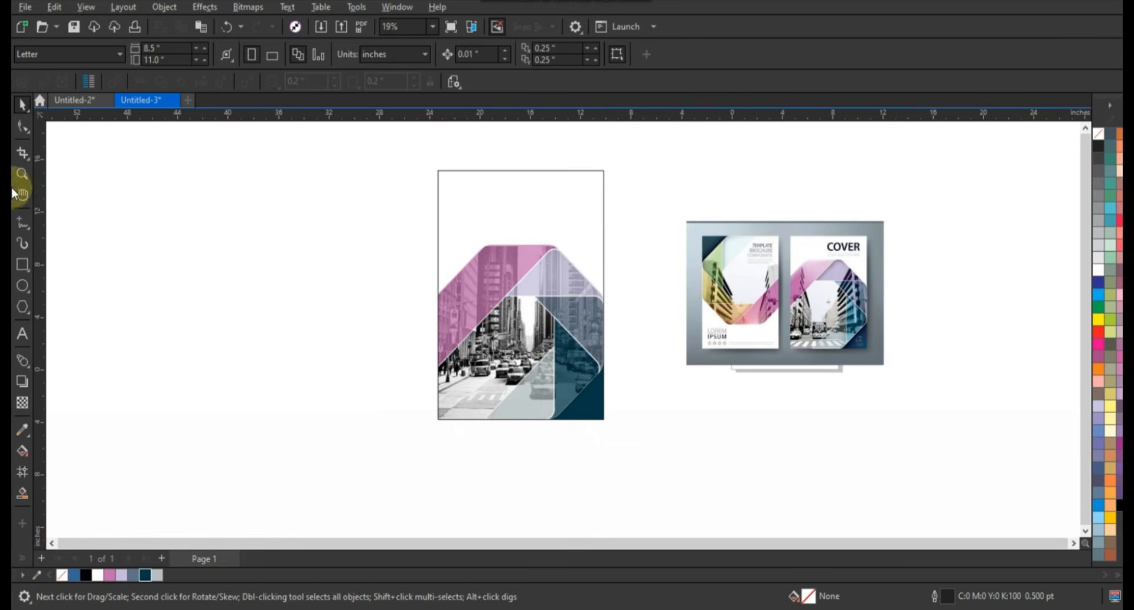
pyautogui.click(22, 175)
pyautogui.moveTo(404, 168); pyautogui.dragTo(903, 425)
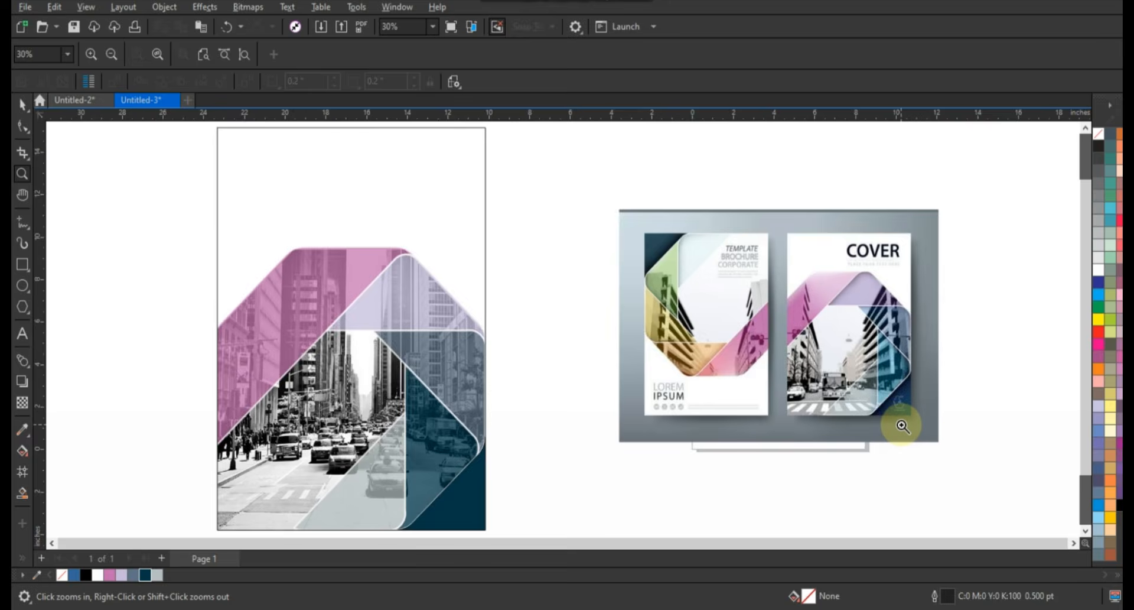
pyautogui.press('F9')
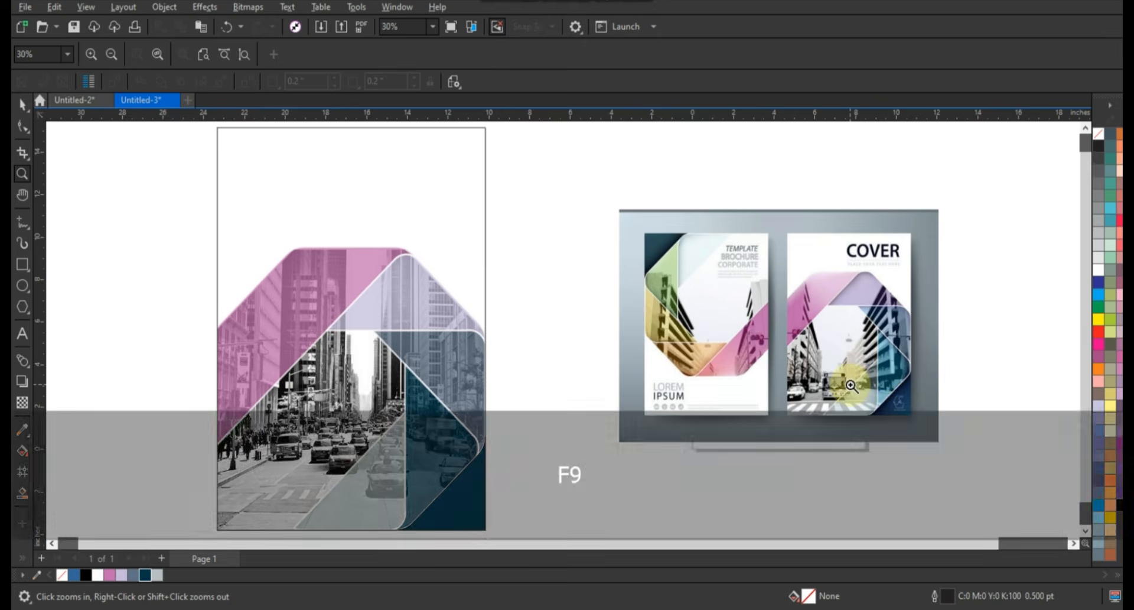